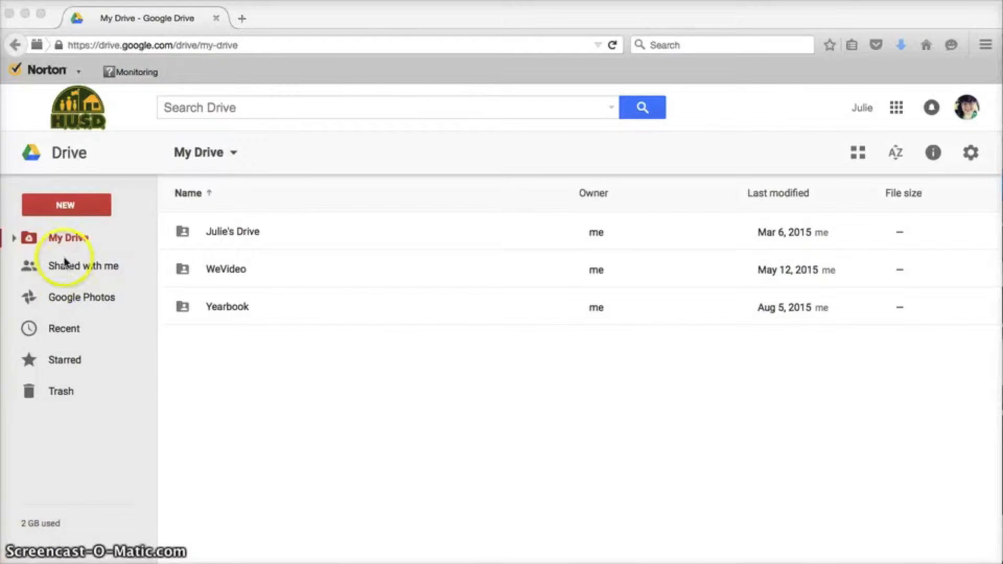
Create a new Google Form and turn on automatic collection of the respondent's Hilmar Unified School District username.
{"action": "left_click", "coordinate": [77, 204]}
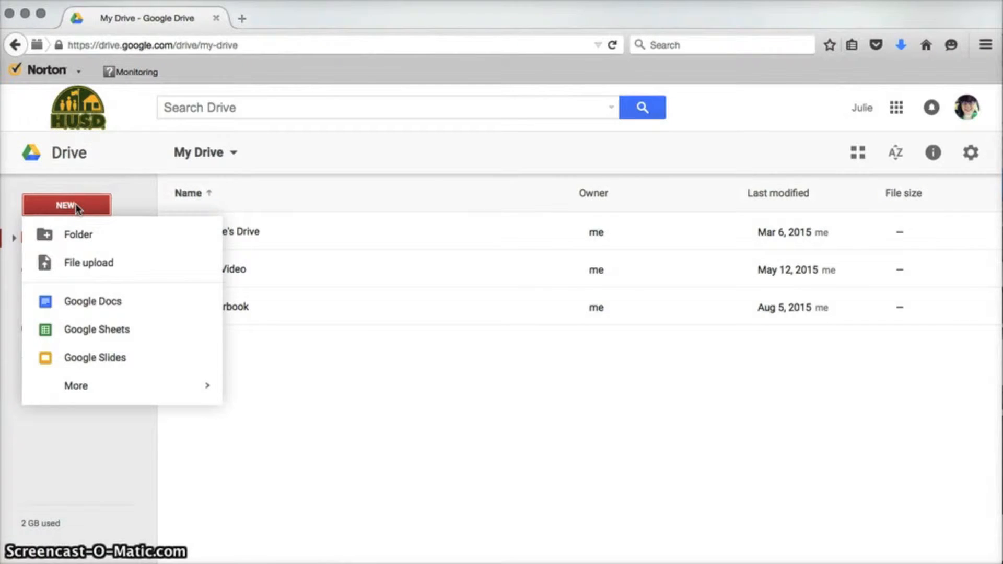
{"action": "mouse_move", "coordinate": [150, 389]}
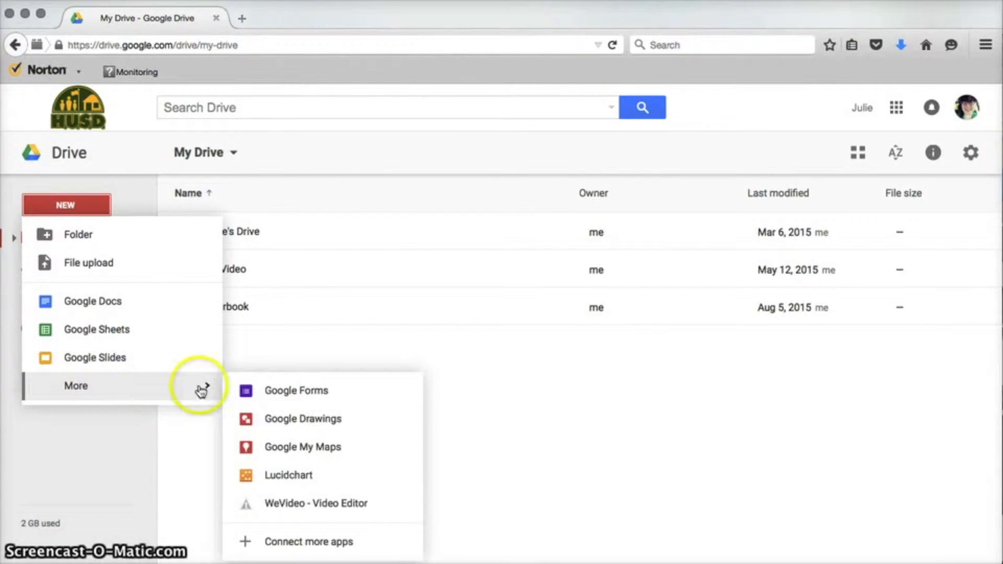
{"action": "left_click", "coordinate": [299, 393]}
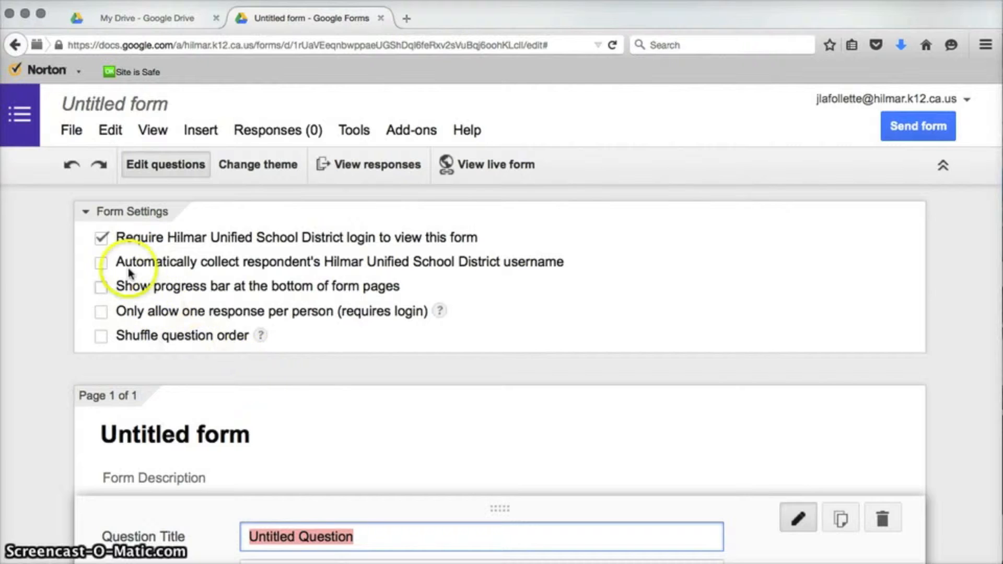
{"action": "left_click", "coordinate": [102, 263]}
Replace the form's title with "Persuasive Essay Rubric".
{"action": "left_click", "coordinate": [206, 414]}
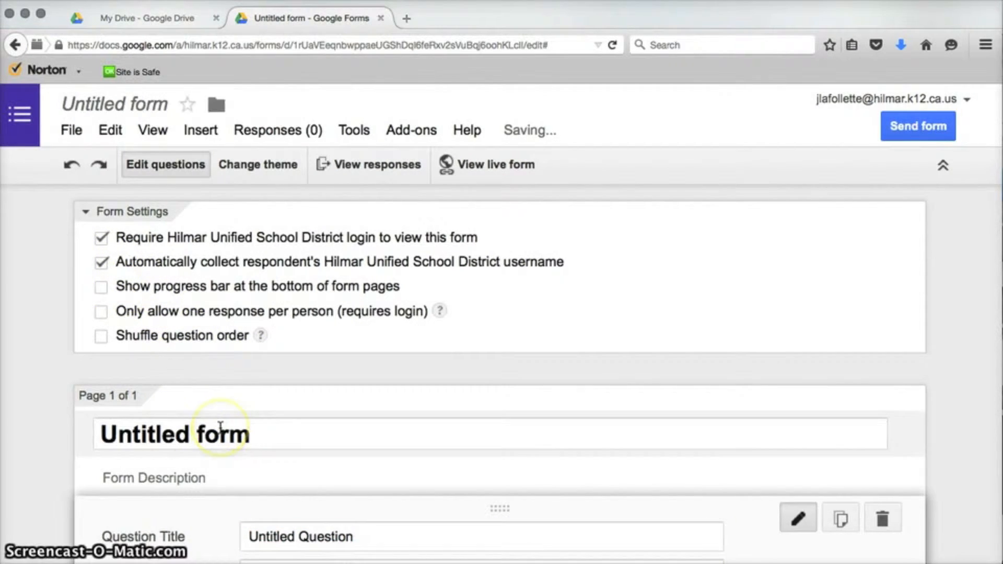
{"action": "left_click", "coordinate": [265, 439]}
{"action": "left_click", "coordinate": [156, 512]}
{"action": "left_click", "coordinate": [233, 438]}
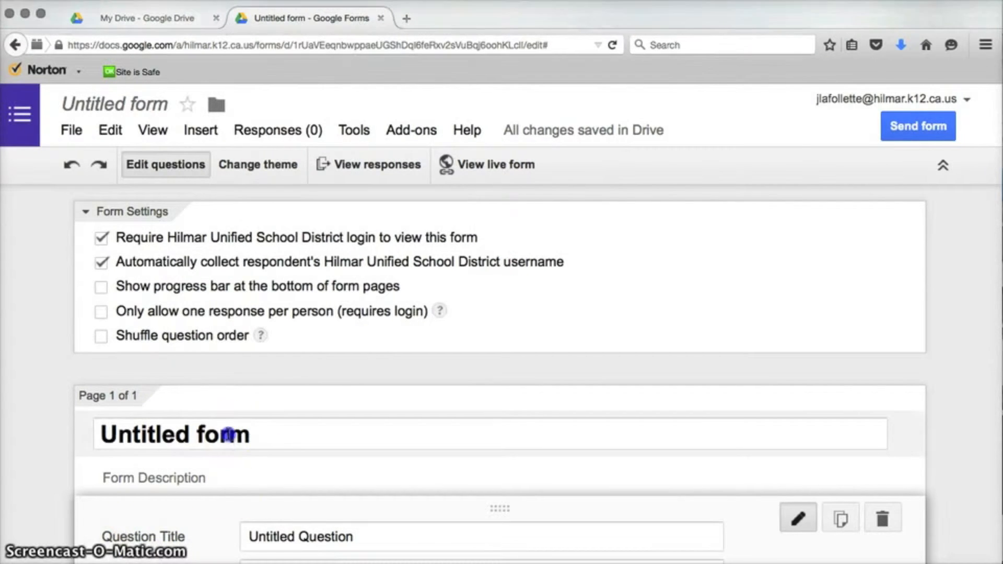
{"action": "left_click_drag", "start_coordinate": [253, 435], "coordinate": [36, 432]}
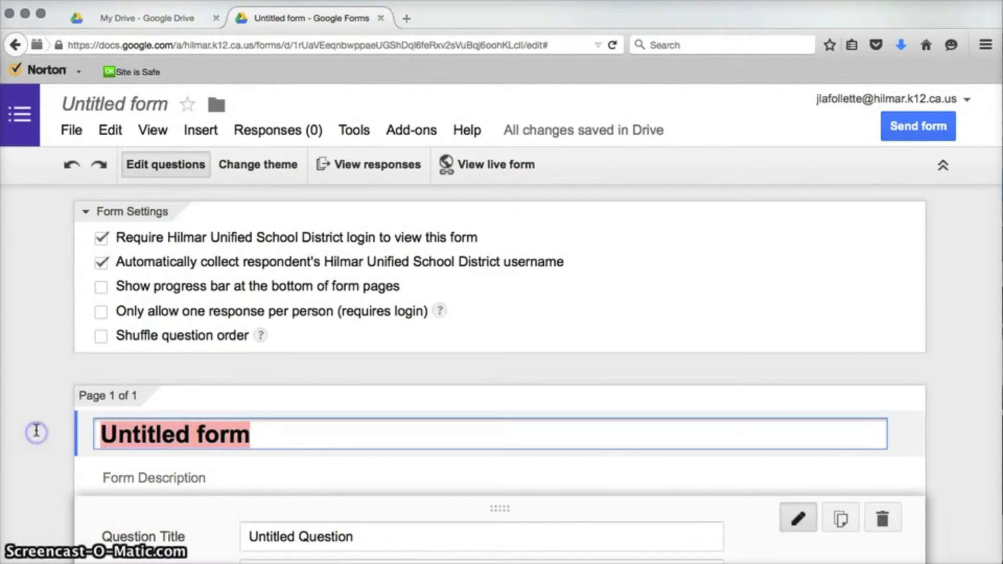
{"action": "type", "text": "Persuasive Essay Rubric"}
Enter the form description "Use this form to score your partner's Persuasive Essay.".
{"action": "scroll", "coordinate": [36, 431], "scroll_direction": "down", "scroll_amount": 3}
{"action": "left_click", "coordinate": [157, 334]}
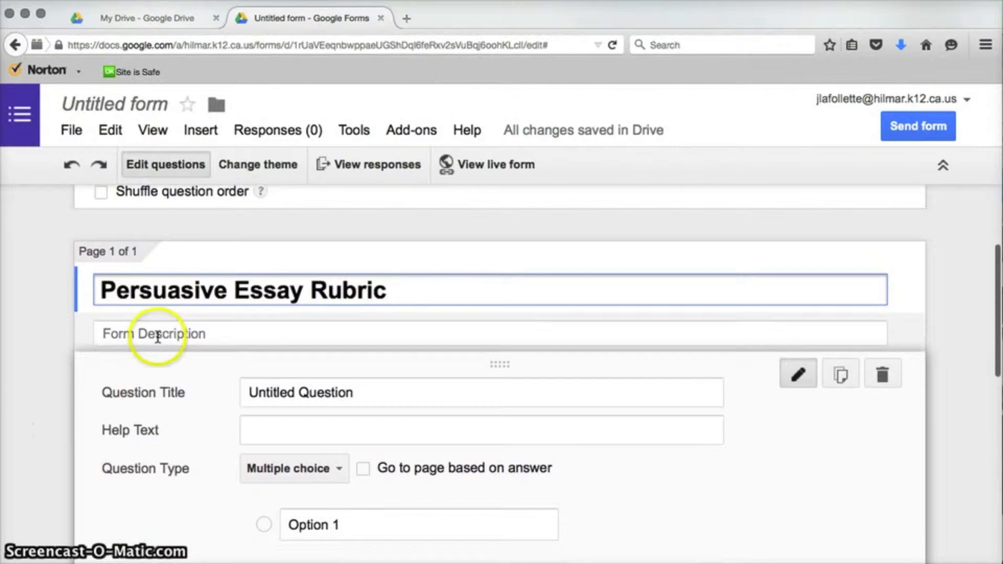
{"action": "type", "text": "Use this form to score your partner's Persuasive Essay."}
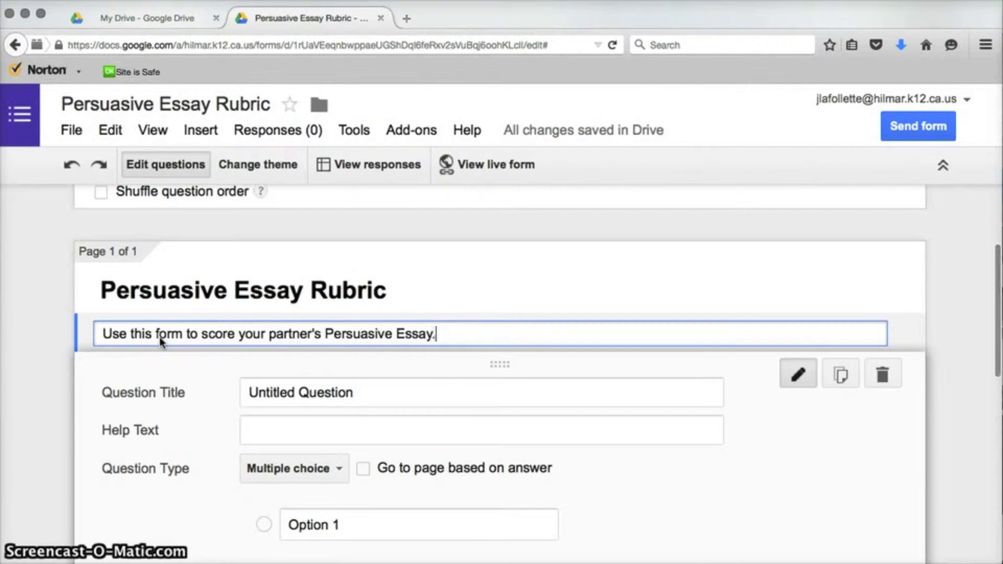
Change the first question's type to Scale.
{"action": "left_click", "coordinate": [270, 395]}
{"action": "scroll", "coordinate": [403, 488], "scroll_direction": "down", "scroll_amount": 5}
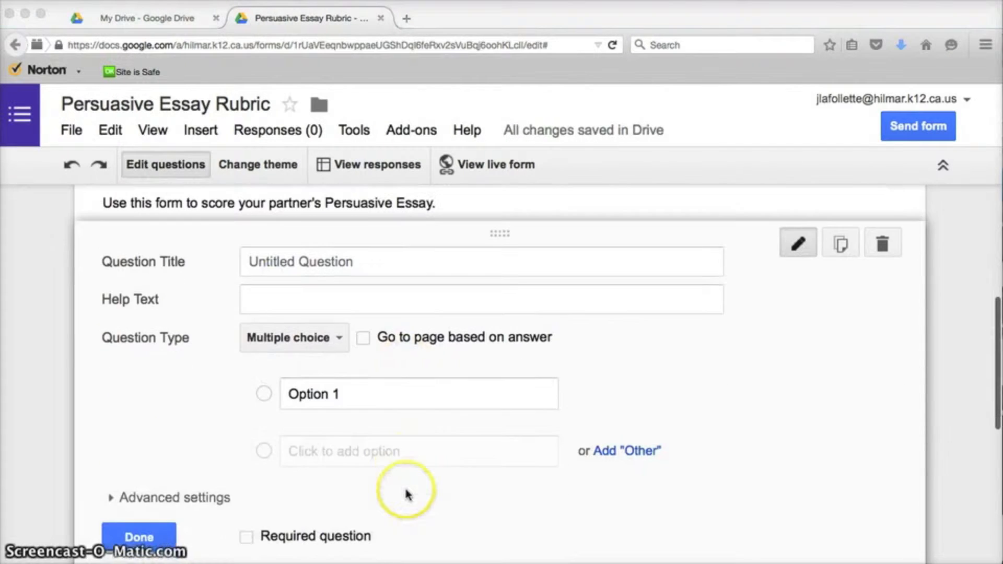
{"action": "left_click", "coordinate": [328, 335]}
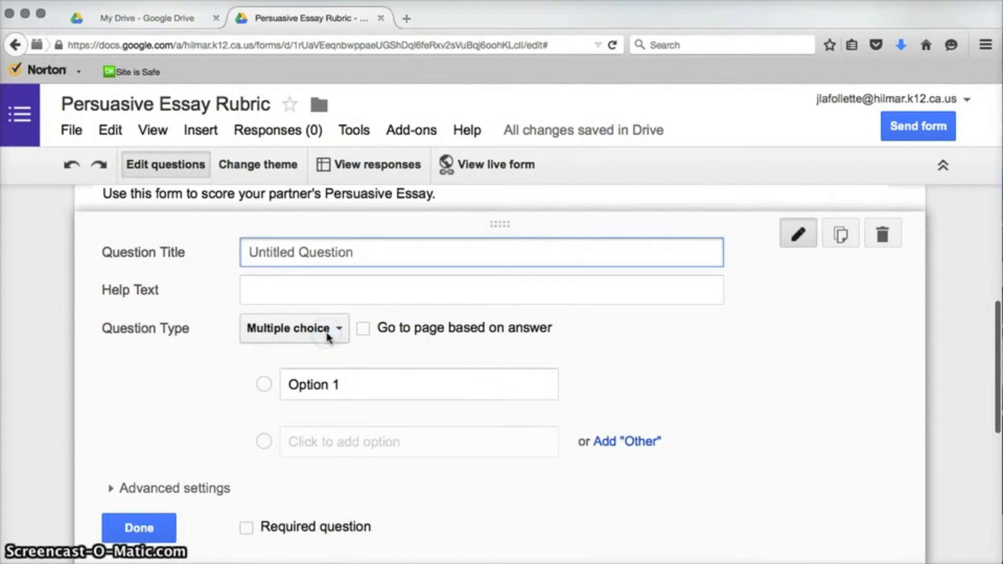
{"action": "left_click", "coordinate": [327, 334]}
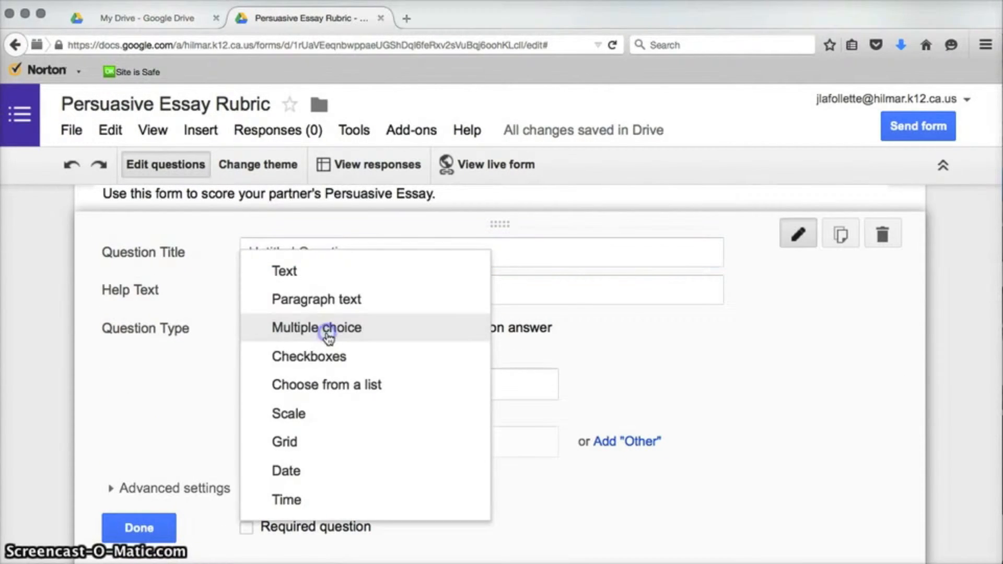
{"action": "left_click", "coordinate": [329, 272]}
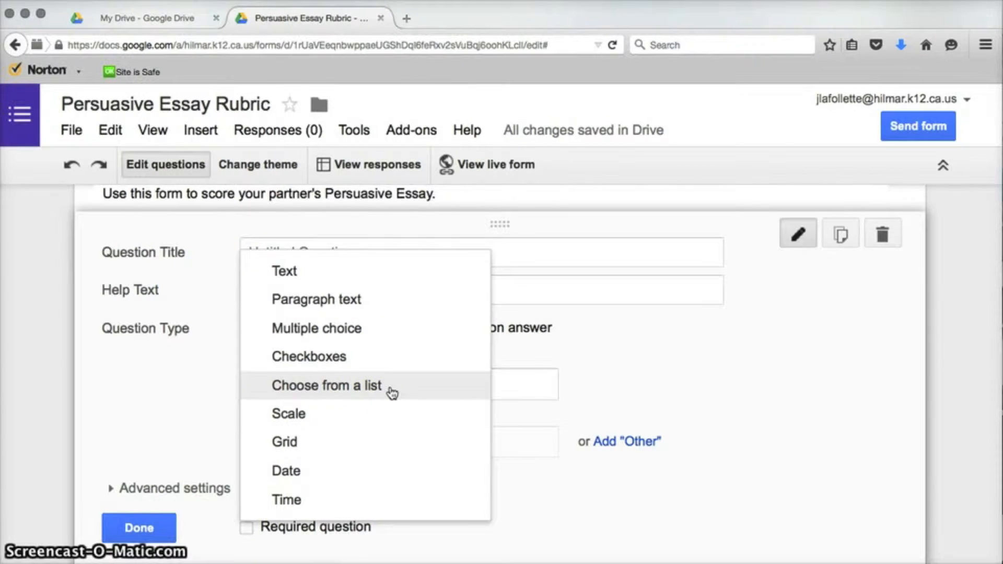
{"action": "left_click", "coordinate": [328, 416]}
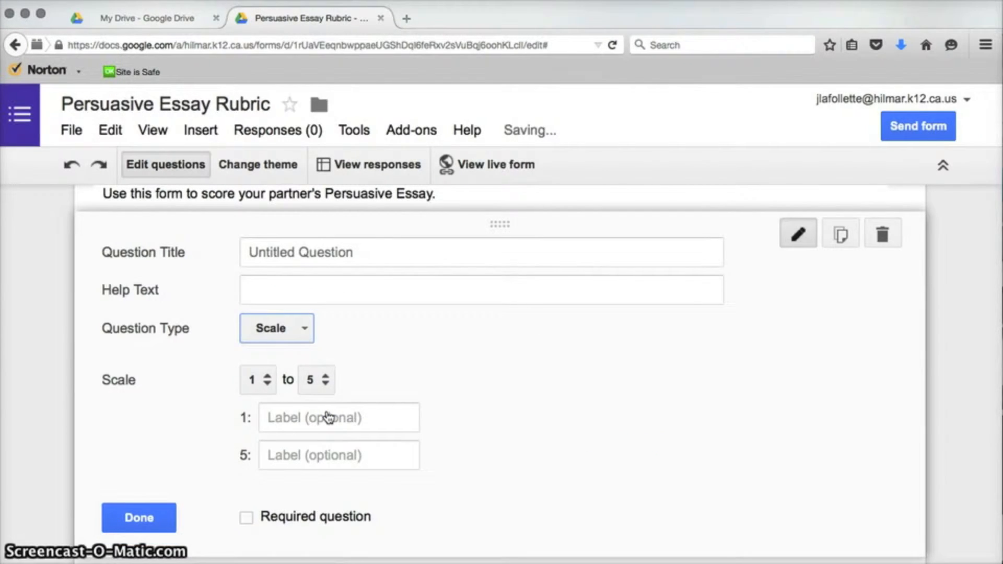
Title the scale question "Look at your partner's introduction. How would you rate his/her opening sentence?".
{"action": "left_click", "coordinate": [351, 250]}
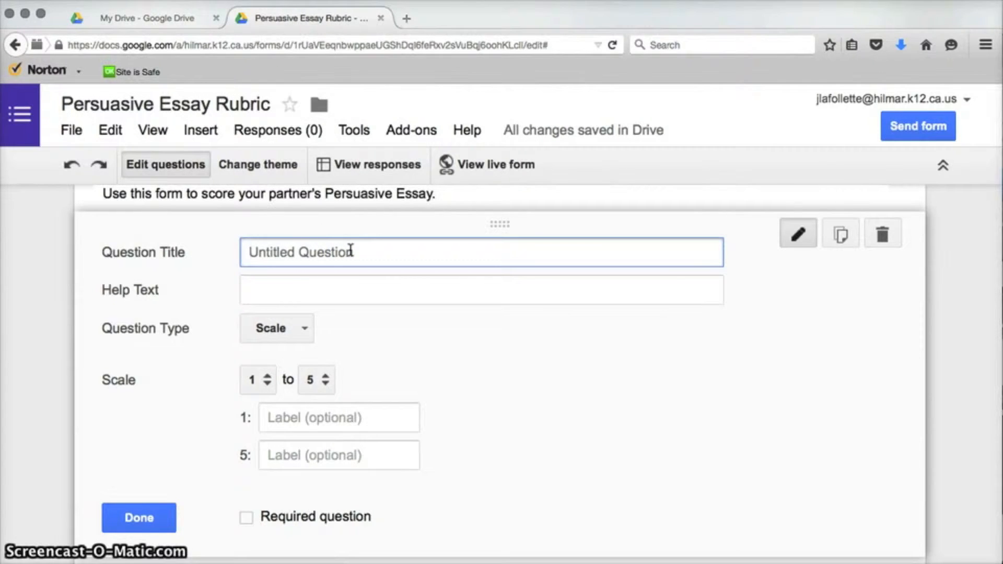
{"action": "type", "text": "Look at your partner"}
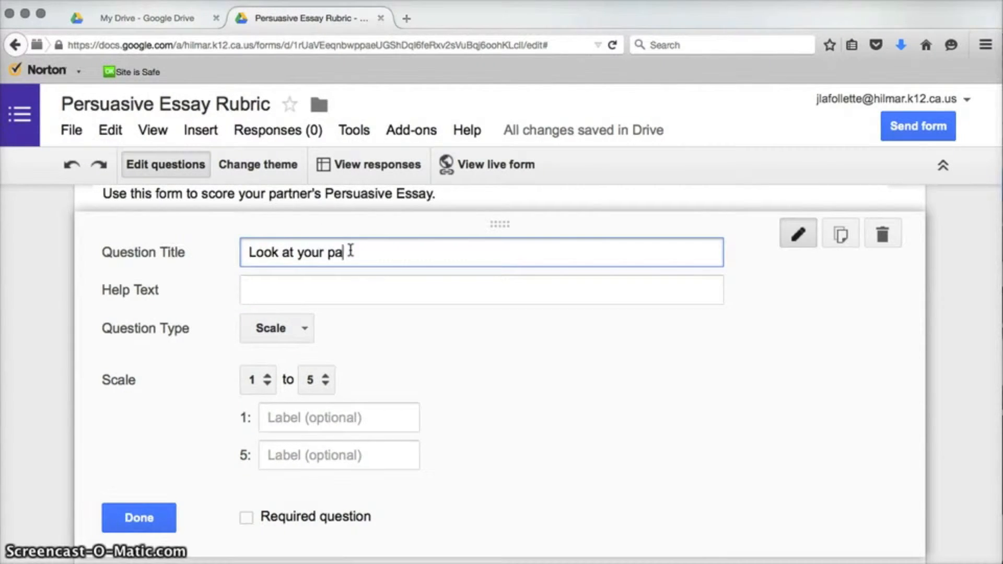
{"action": "type", "text": "'s introduction. How would you rate his/her opening sentence?"}
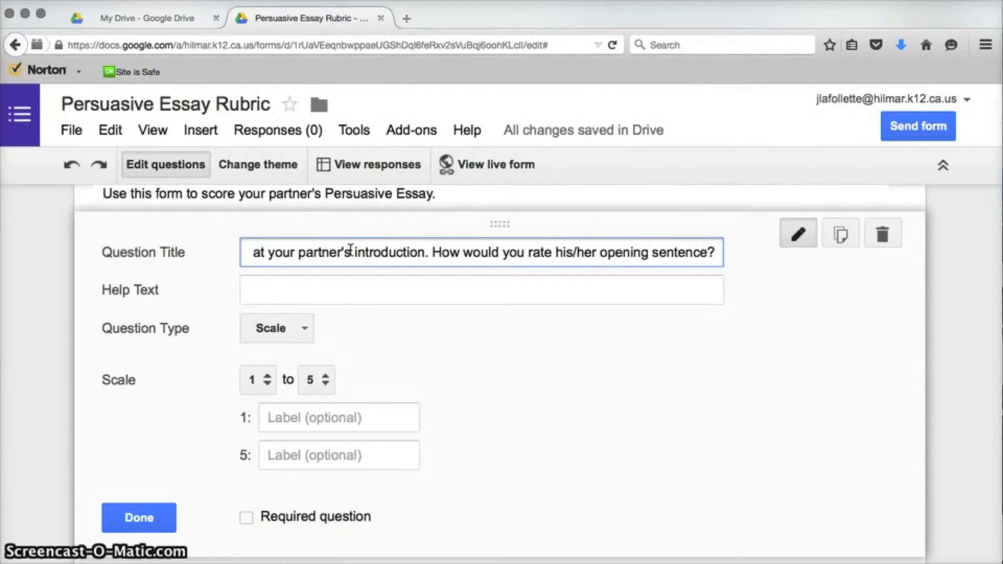
Label scale value 1 "Interesting" and 5 "Uninteresting", then make the question required and finish editing it.
{"action": "left_click", "coordinate": [290, 412]}
{"action": "type", "text": "Interesting"}
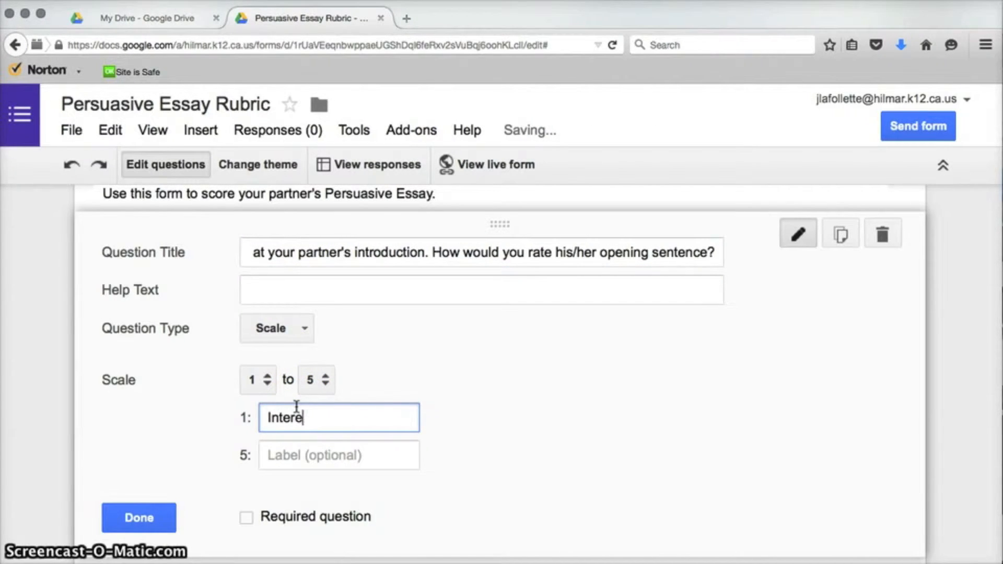
{"action": "left_click", "coordinate": [293, 456]}
{"action": "type", "text": "Uninteresting"}
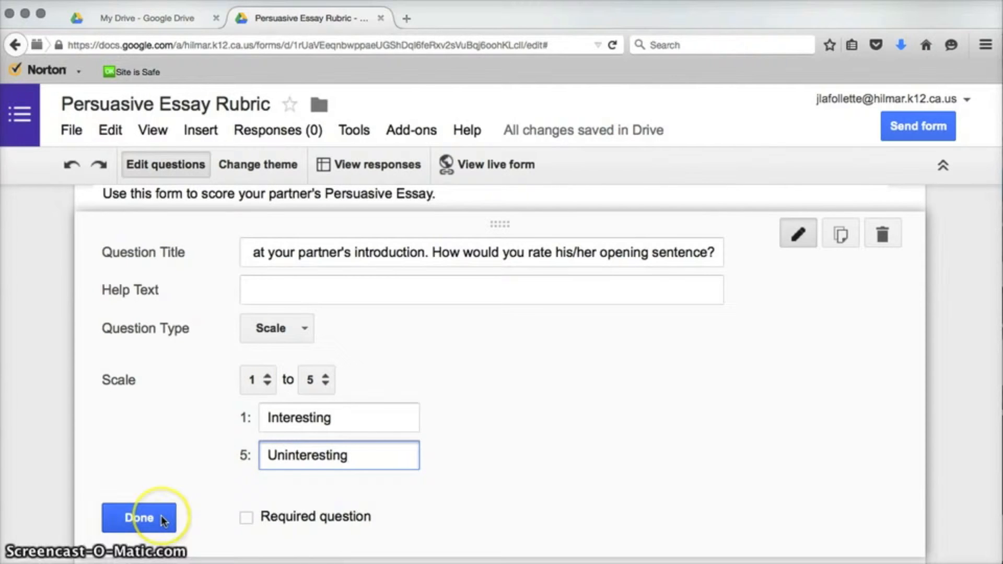
{"action": "left_click", "coordinate": [246, 518]}
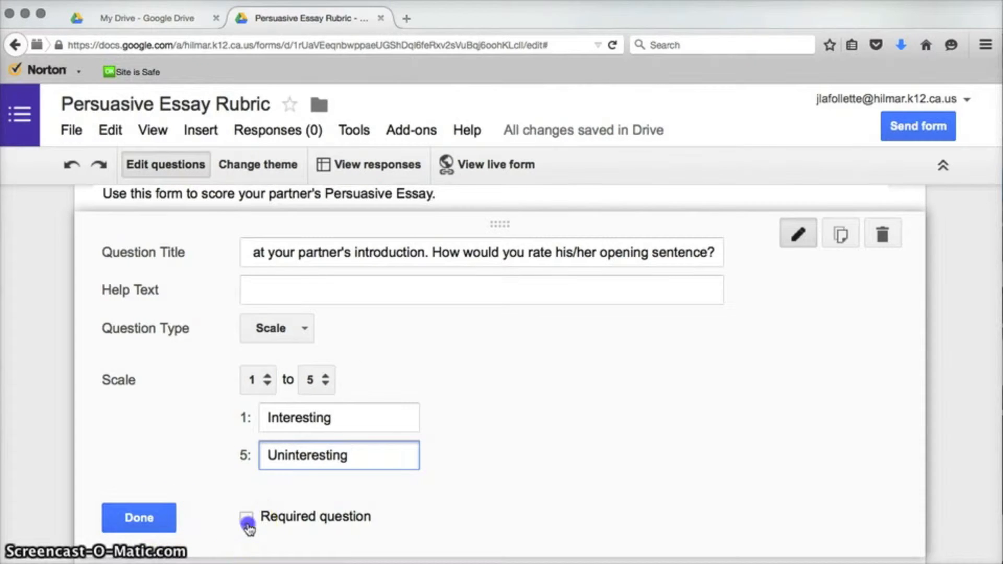
{"action": "left_click", "coordinate": [137, 518]}
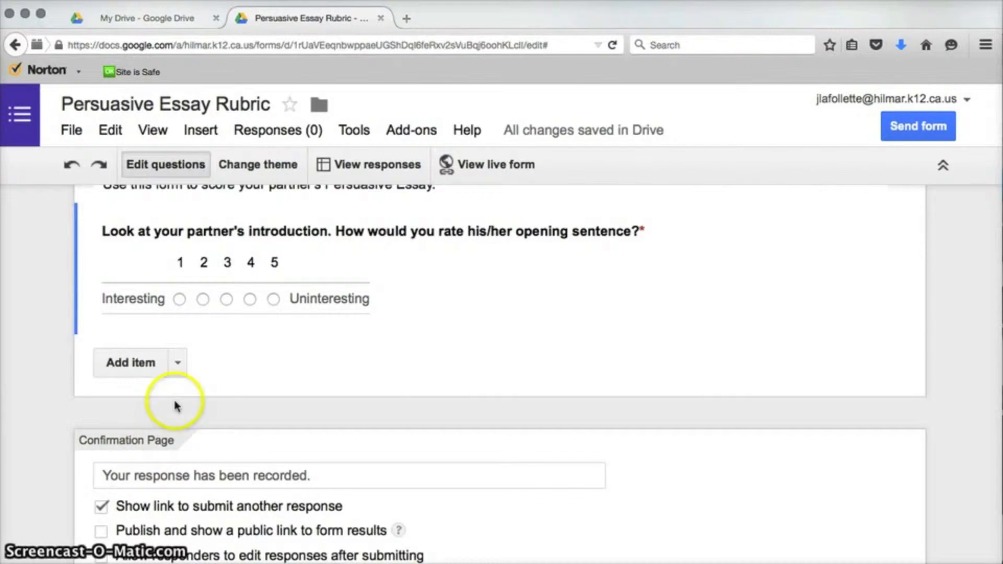
Add a Grid question below the scale question, titled "Rate your partner's paper in the following areas:".
{"action": "left_click", "coordinate": [178, 364]}
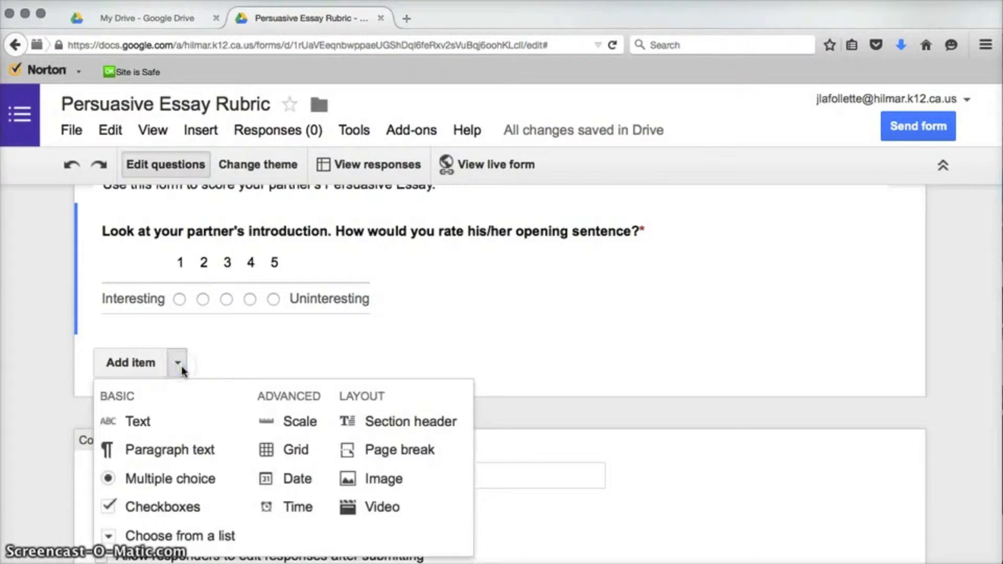
{"action": "left_click", "coordinate": [296, 452]}
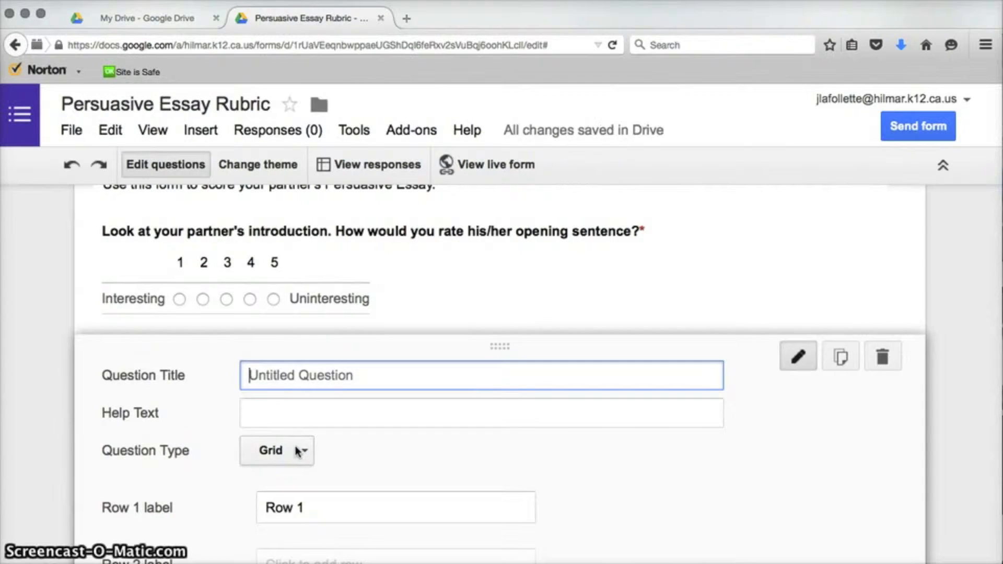
{"action": "scroll", "coordinate": [297, 451], "scroll_direction": "down", "scroll_amount": 1}
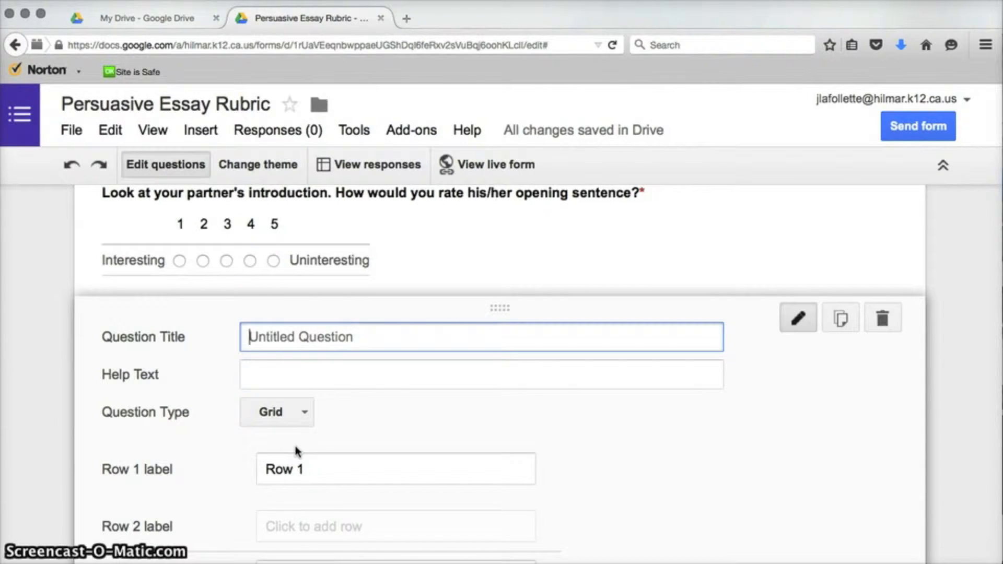
{"action": "type", "text": "Rate you"}
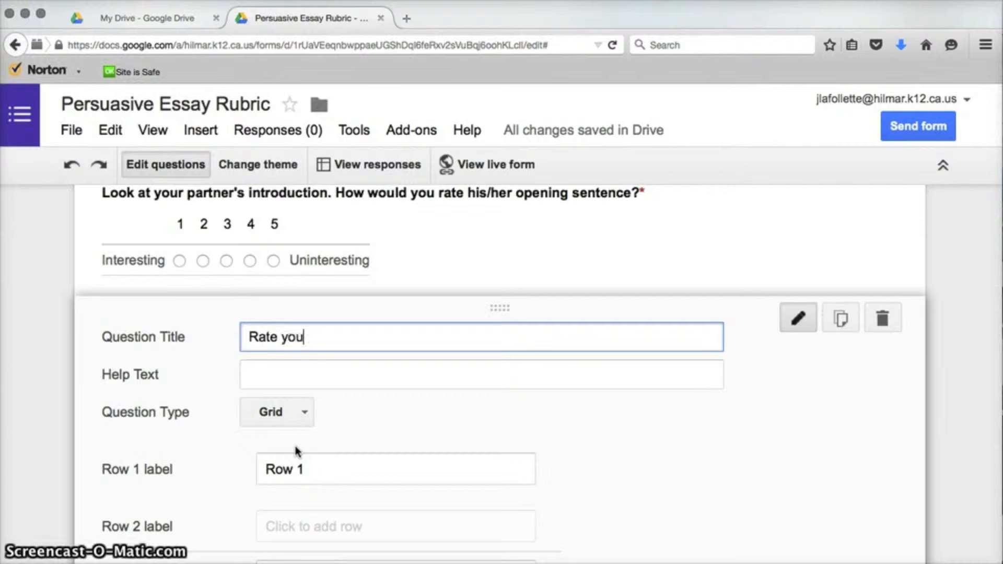
{"action": "type", "text": "r partner's paper in the following areas:"}
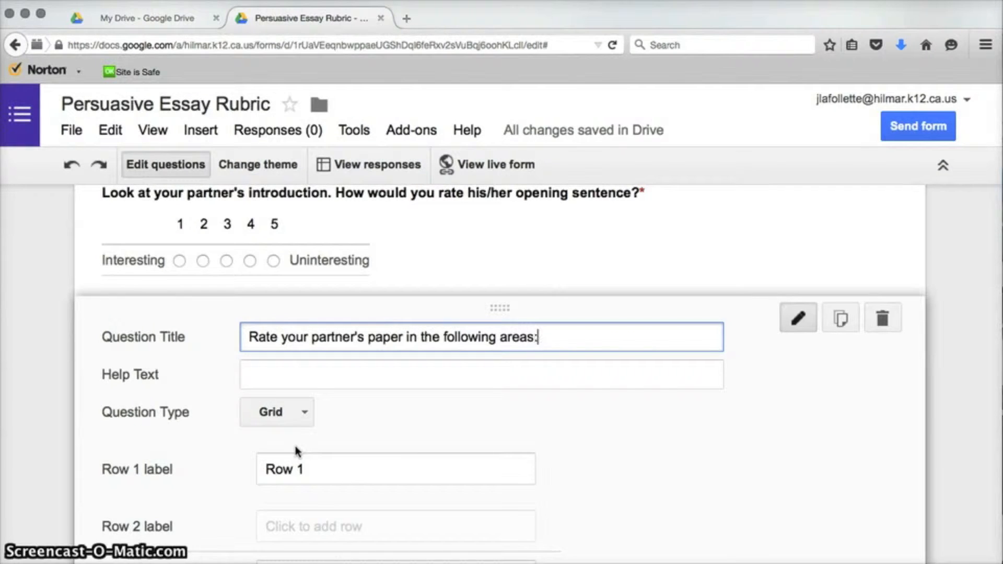
Label the grid's first row "Use of Organization".
{"action": "left_click", "coordinate": [261, 475]}
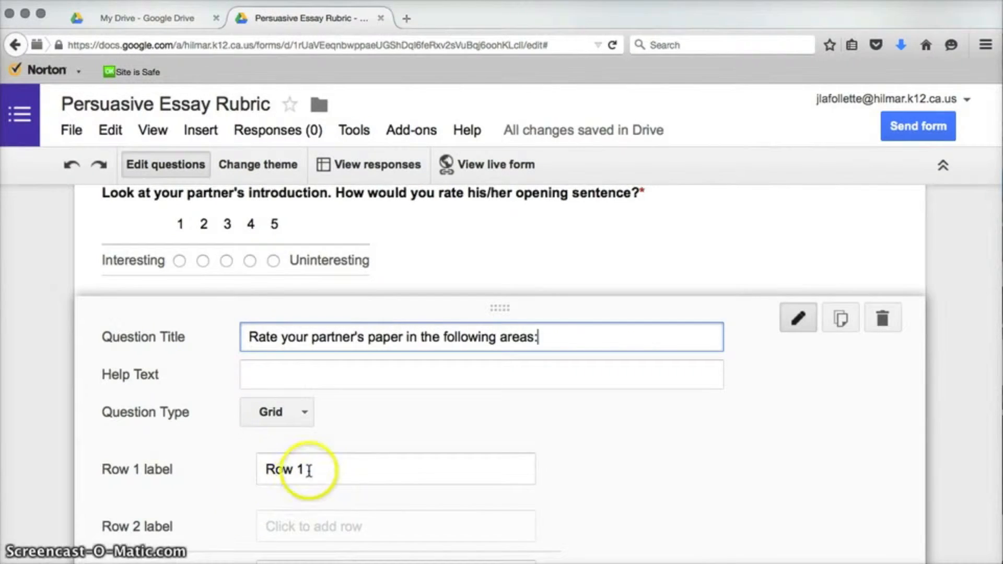
{"action": "scroll", "coordinate": [310, 471], "scroll_direction": "down", "scroll_amount": 3}
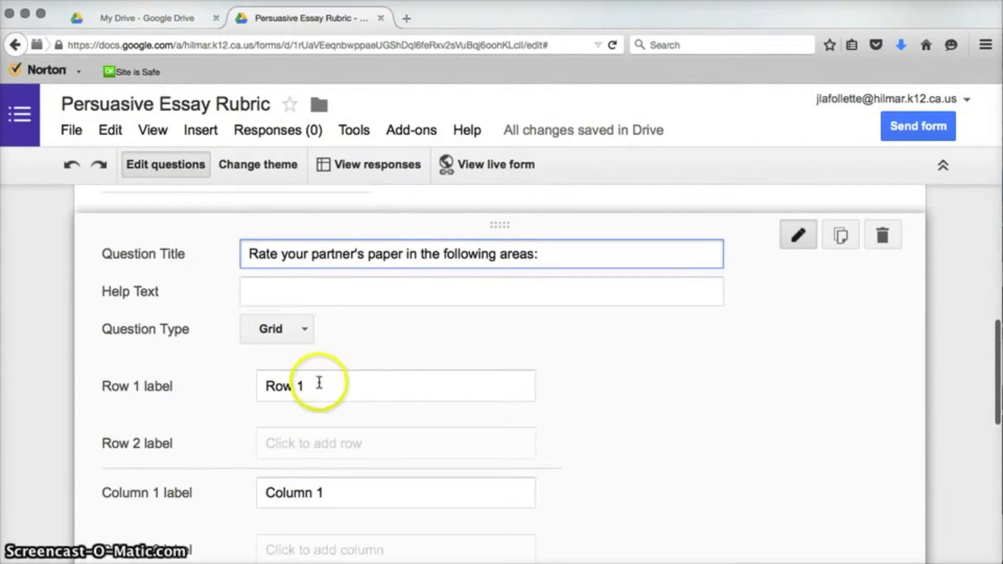
{"action": "left_click", "coordinate": [319, 385]}
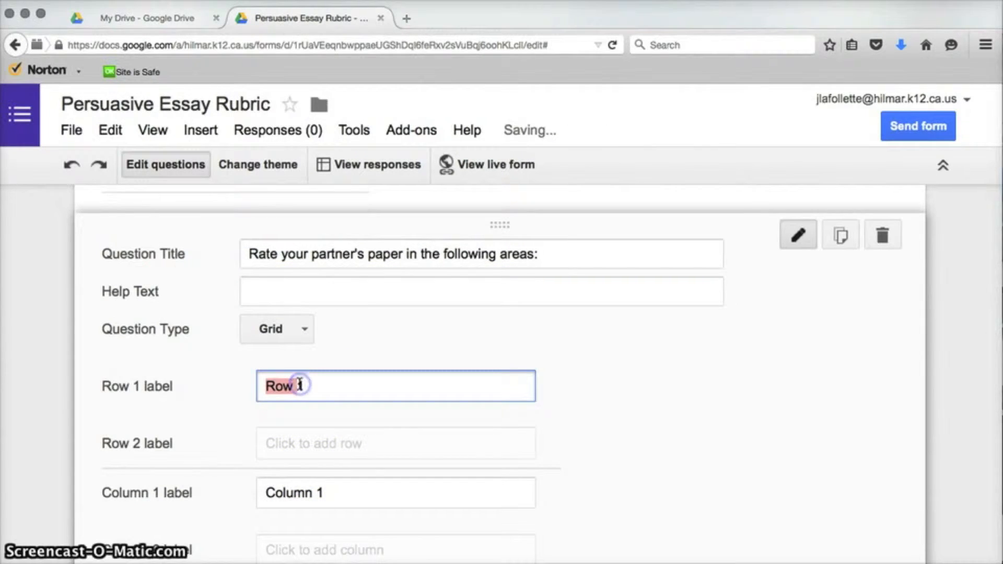
{"action": "left_click", "coordinate": [328, 385]}
{"action": "left_click_drag", "start_coordinate": [327, 385], "coordinate": [219, 383]}
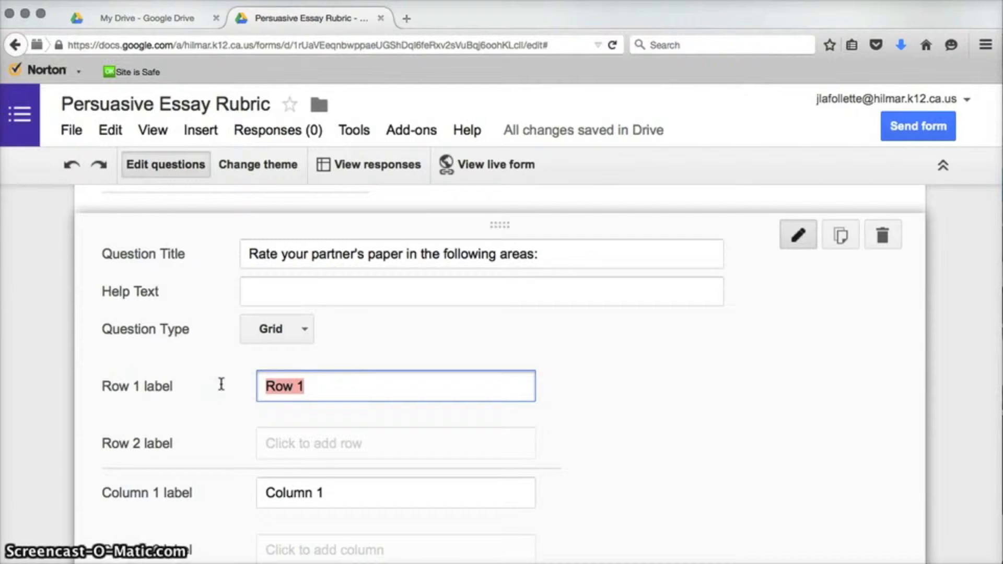
{"action": "type", "text": "Use of org"}
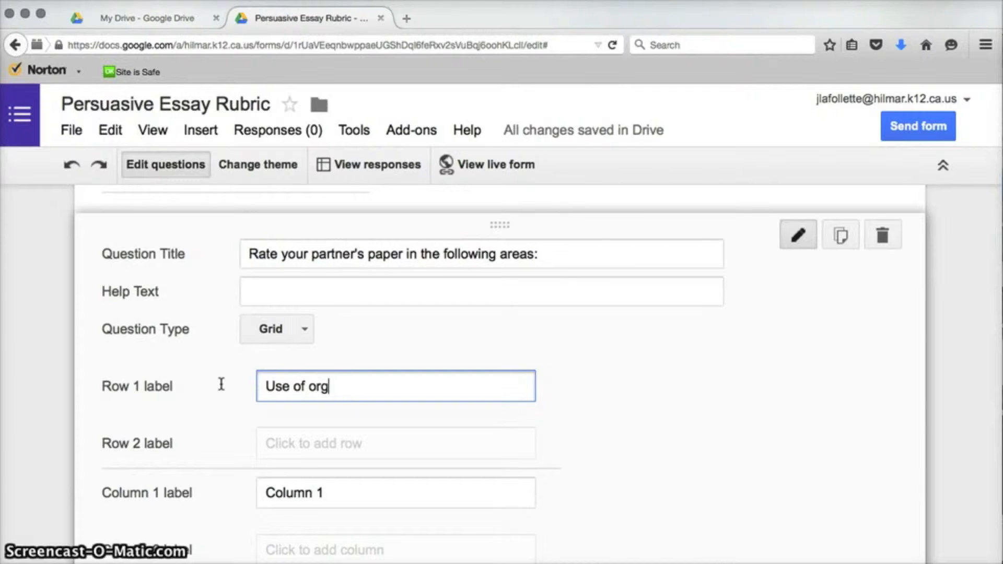
{"action": "type", "text": "aniOrganization"}
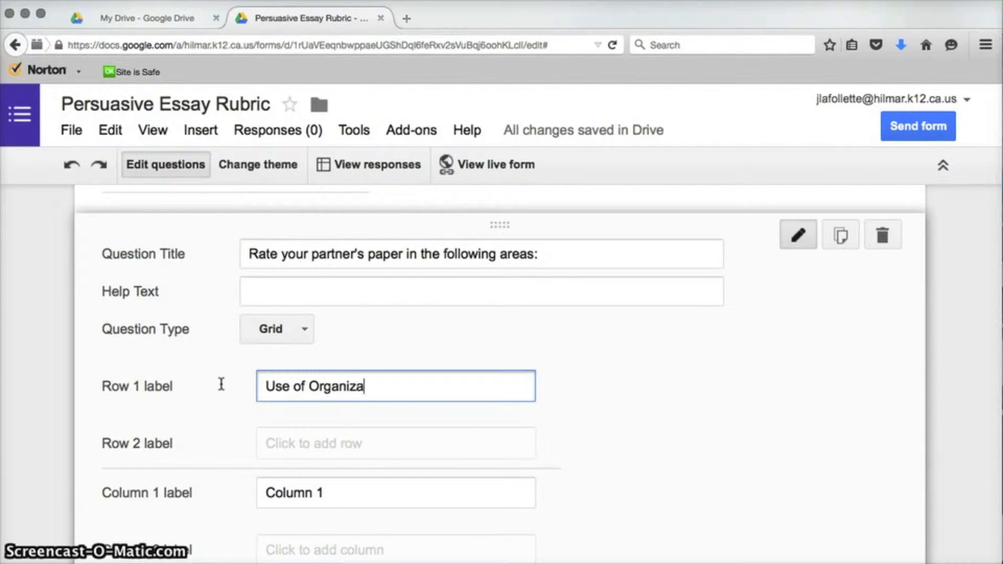
Add grid rows 2 and 3 labelled "Use of Logical Appeals" and "Use of Appeals to Emotion (Pathos)".
{"action": "left_click", "coordinate": [273, 444]}
{"action": "type", "text": "Use of Logical Appeals"}
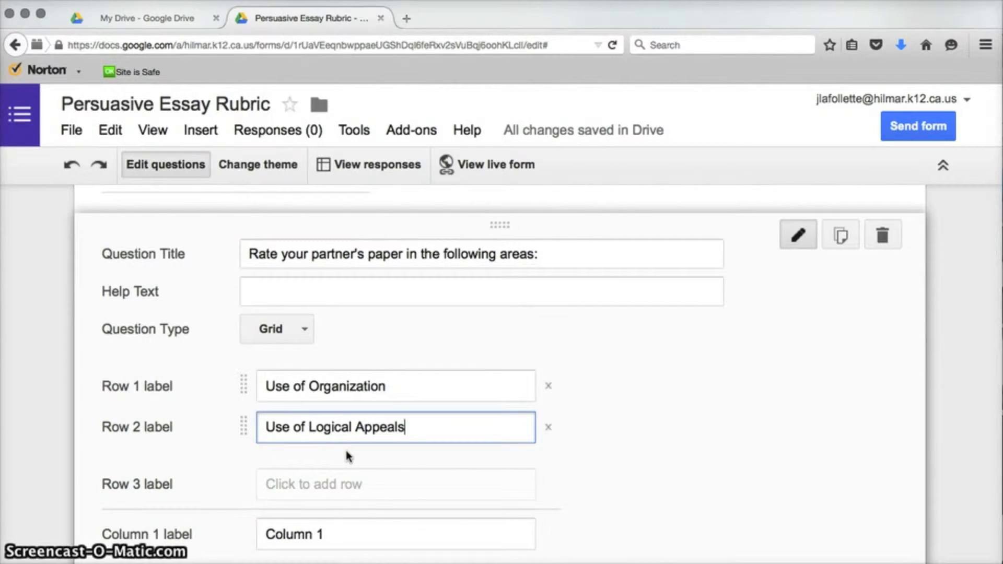
{"action": "left_click", "coordinate": [337, 489]}
{"action": "type", "text": "Use of A"}
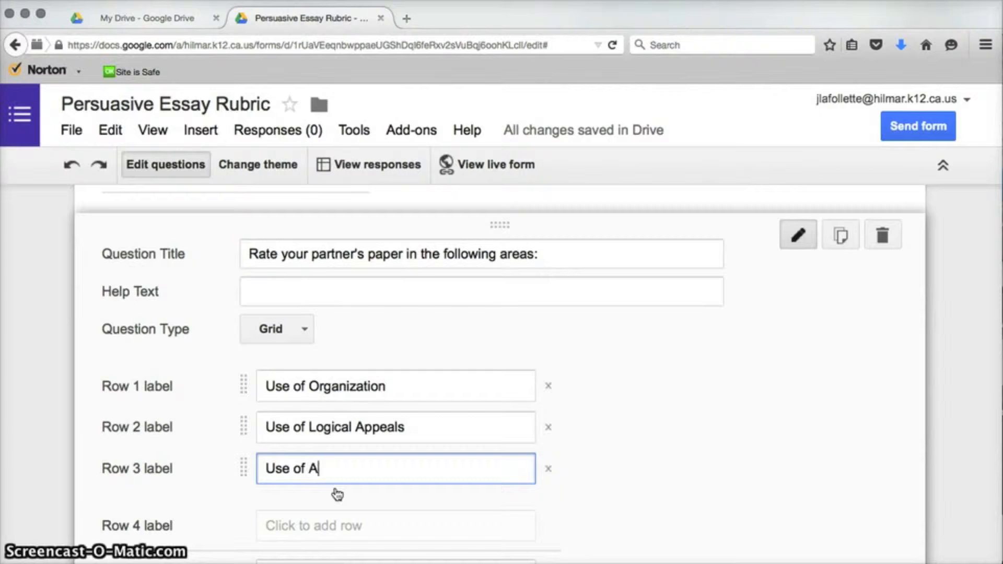
{"action": "type", "text": "peals to Emotion (Pathos)"}
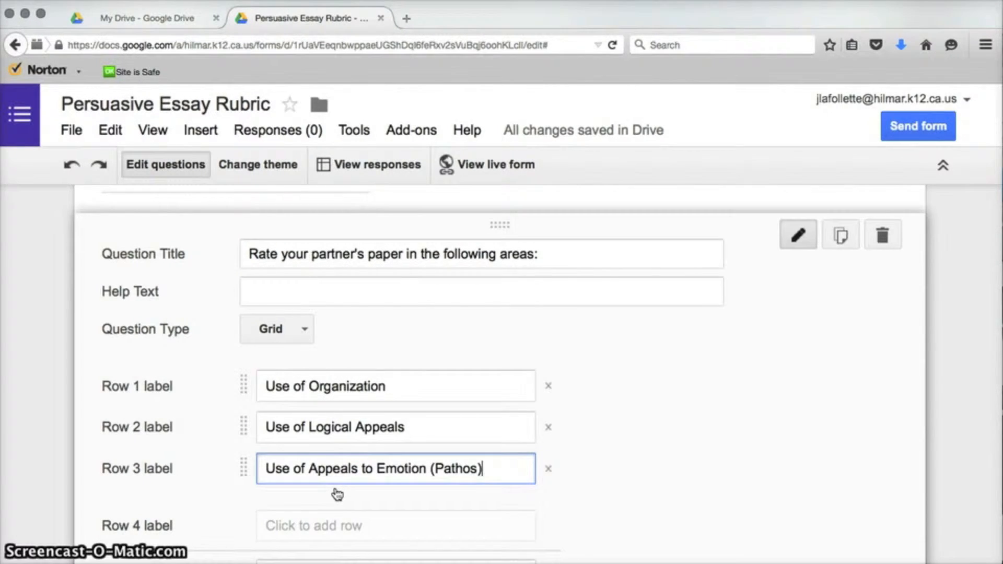
Add a fourth grid row labelled "Use of Reputation or Credibility to Persuade (Ethos)".
{"action": "left_click", "coordinate": [308, 532]}
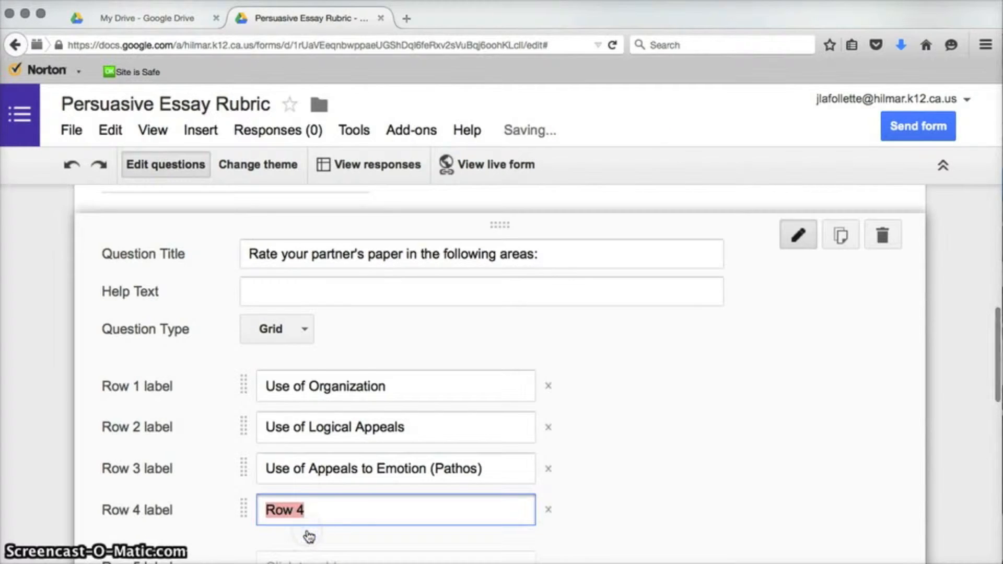
{"action": "type", "text": "Use of Reputation"}
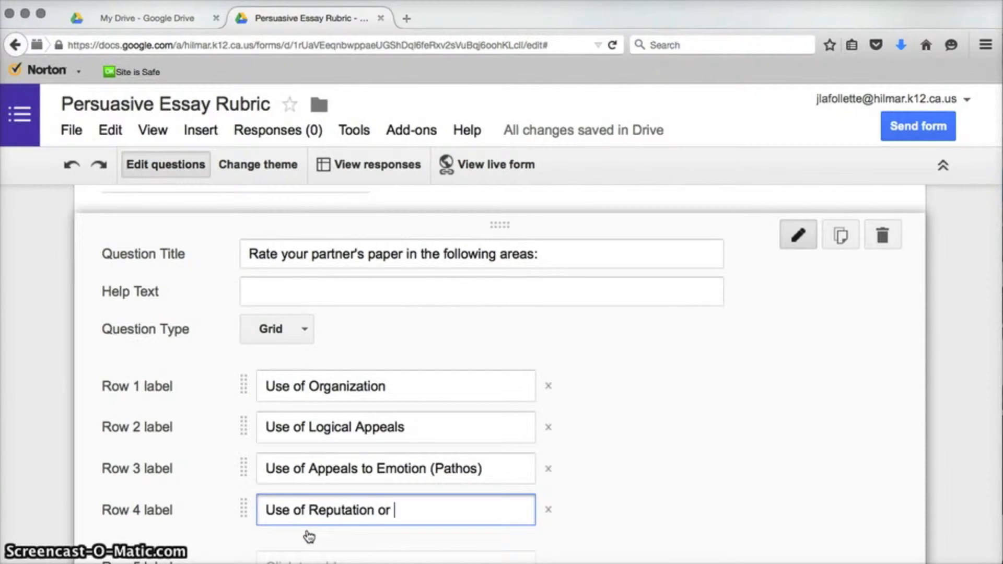
{"action": "type", "text": " or Credibility "}
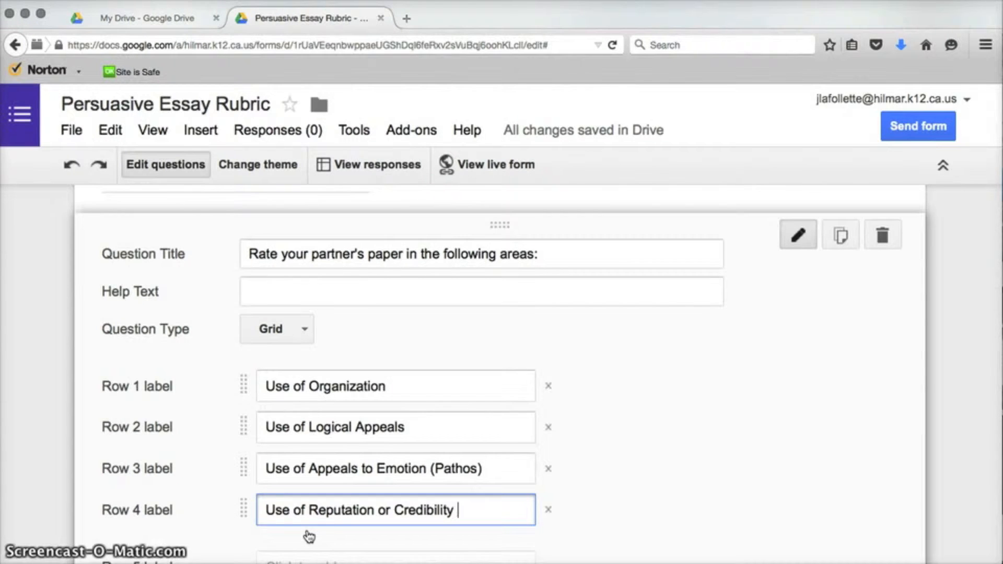
{"action": "type", "text": "to Persuade (Ethos)"}
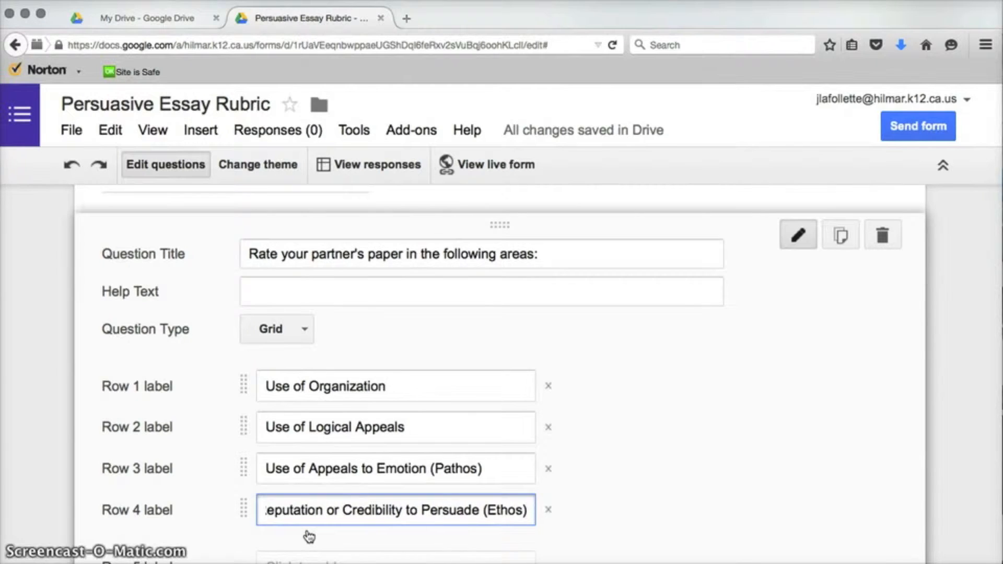
Append "(Logos)" to the grid's second row label, "Use of Logical Appeals".
{"action": "scroll", "coordinate": [307, 537], "scroll_direction": "down", "scroll_amount": 3}
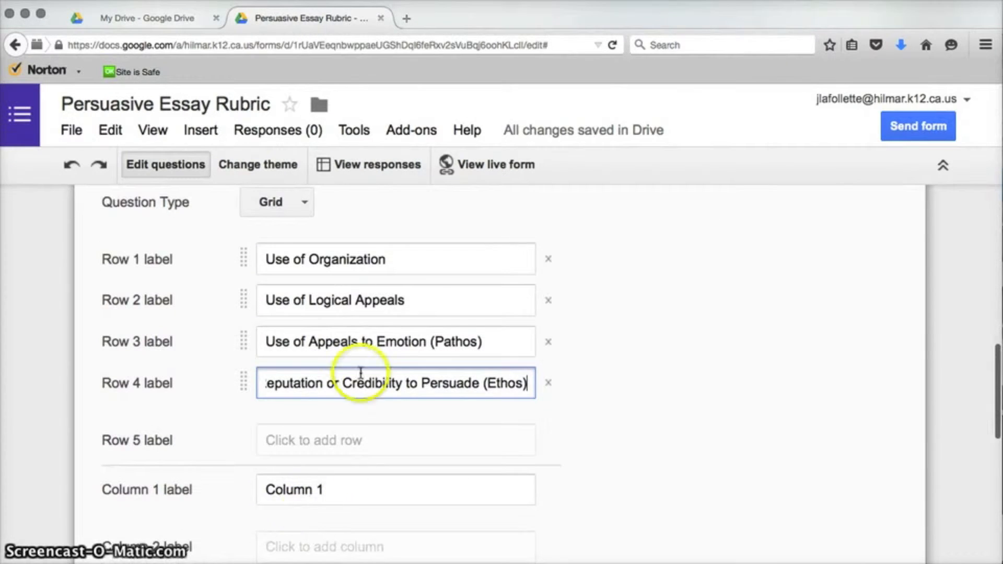
{"action": "left_click", "coordinate": [414, 298]}
{"action": "left_click", "coordinate": [414, 297]}
{"action": "type", "text": "(Logos)"}
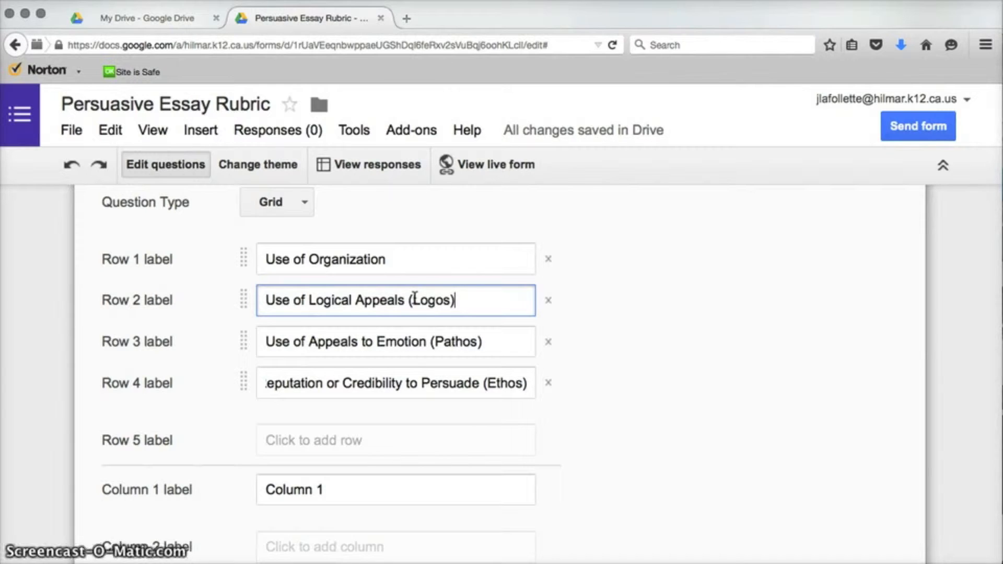
Label the grid's first column "Exceeds Expectations" and add a second column labelled "Meets Expectations".
{"action": "scroll", "coordinate": [337, 426], "scroll_direction": "down", "scroll_amount": 3}
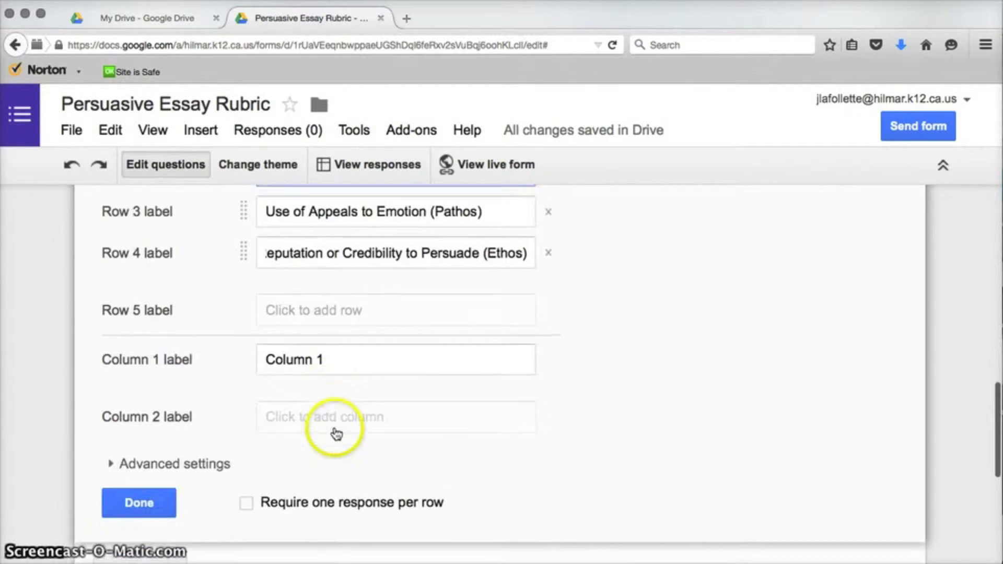
{"action": "left_click", "coordinate": [342, 347]}
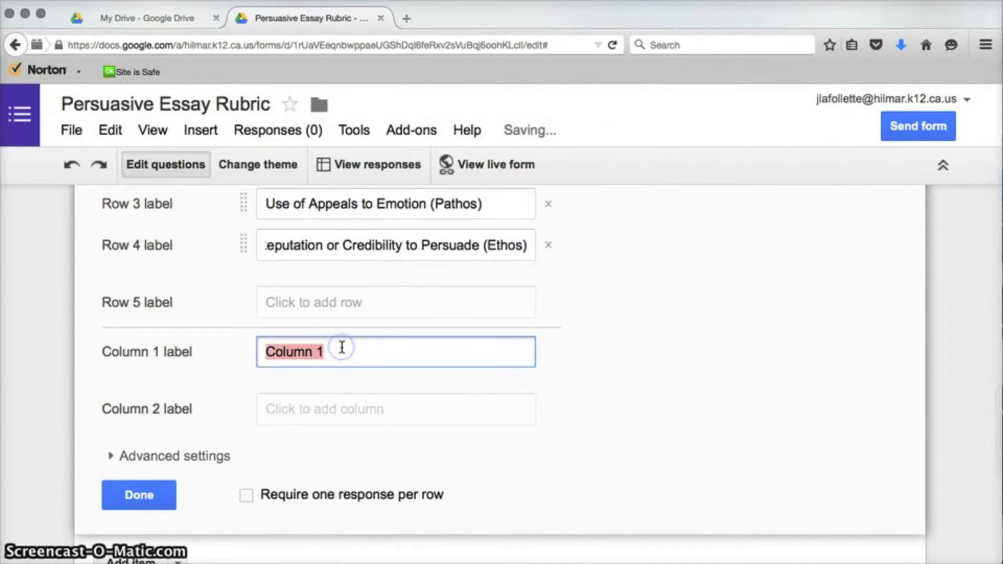
{"action": "type", "text": "Excee"}
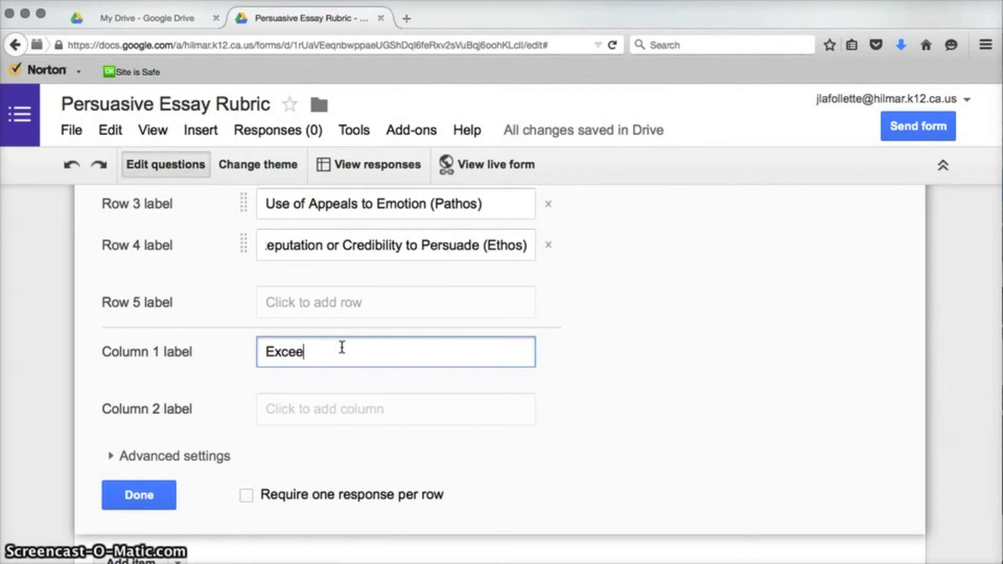
{"action": "type", "text": "ds Expectations"}
{"action": "left_click", "coordinate": [298, 417]}
{"action": "type", "text": "Me"}
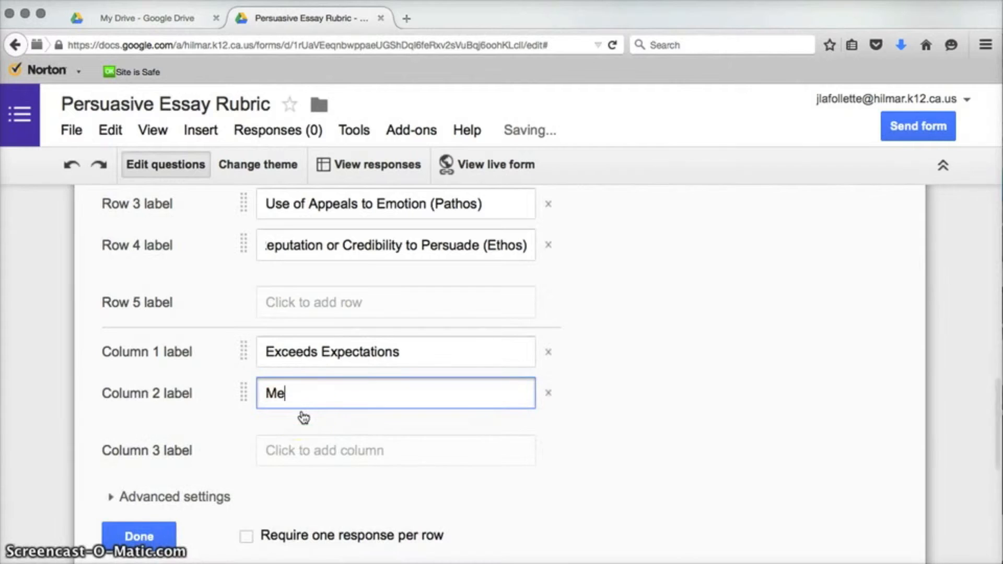
{"action": "type", "text": "ets Expectations"}
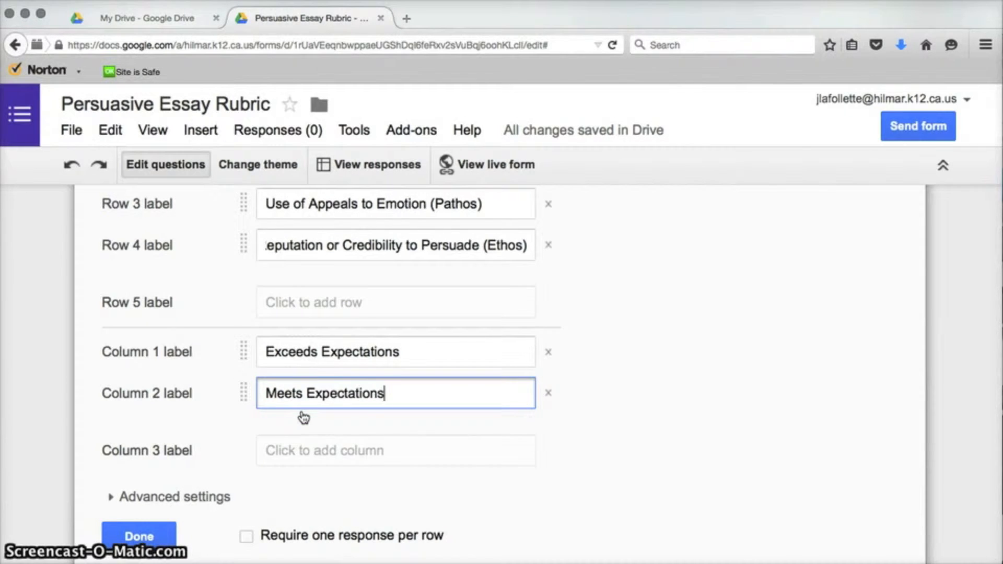
Add a third grid column labelled "Below Expectations" and a fourth labelled "No evidence of this category.".
{"action": "left_click", "coordinate": [275, 452]}
{"action": "type", "text": "Below Expectations"}
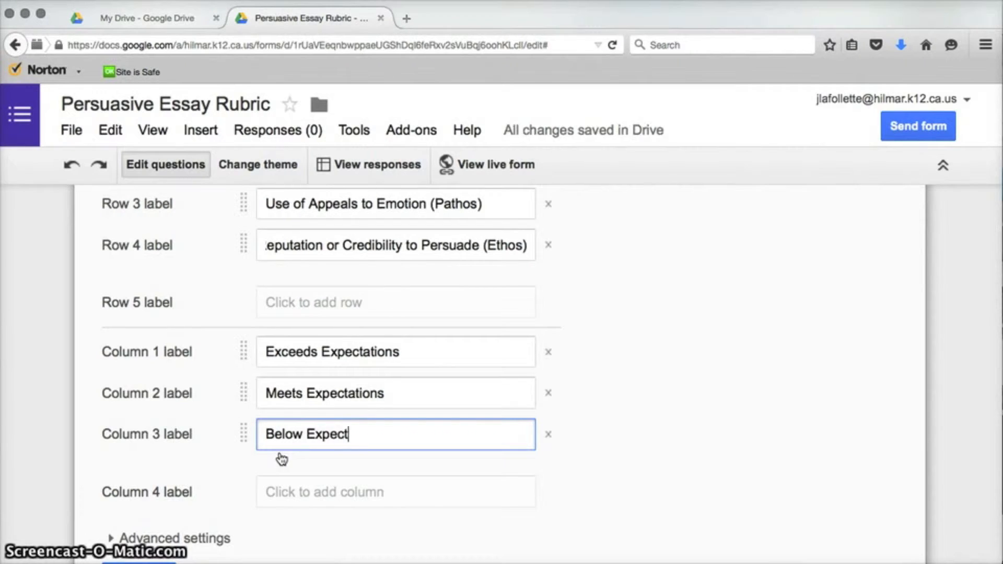
{"action": "left_click", "coordinate": [281, 463]}
{"action": "left_click", "coordinate": [280, 493]}
{"action": "type", "text": "No evidence of this category."}
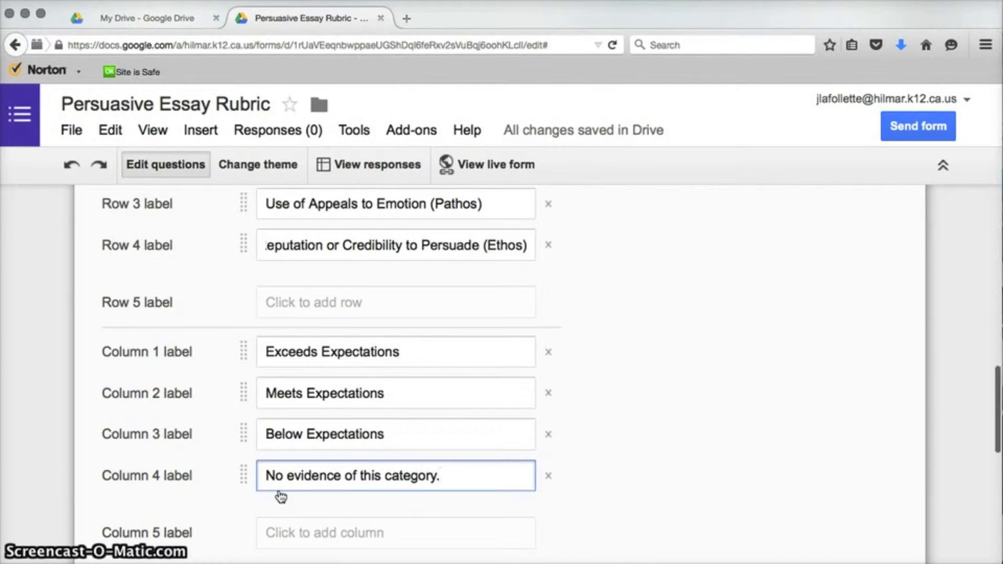
Require one response per row in the grid question and finish editing it.
{"action": "scroll", "coordinate": [280, 497], "scroll_direction": "down", "scroll_amount": 3}
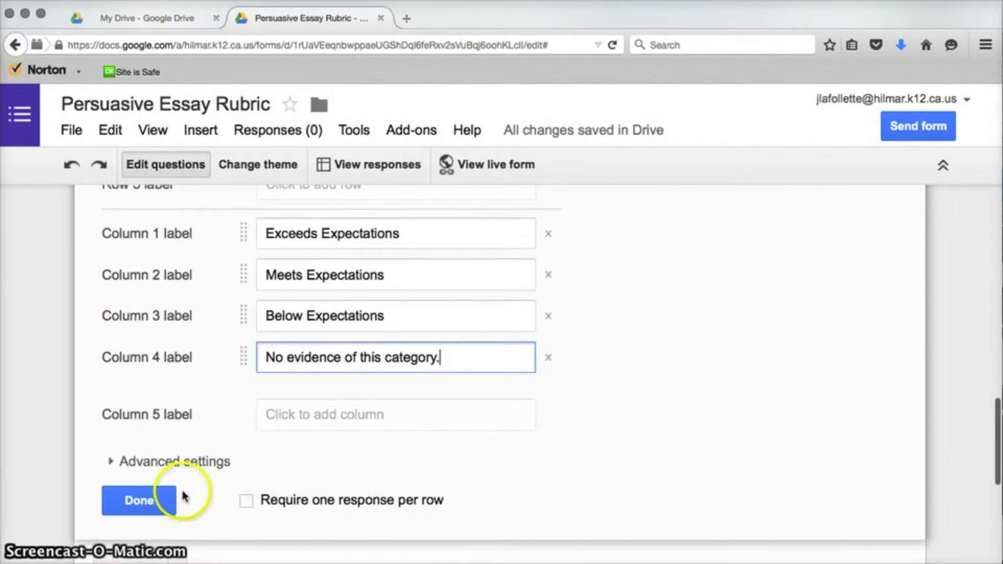
{"action": "left_click", "coordinate": [247, 502]}
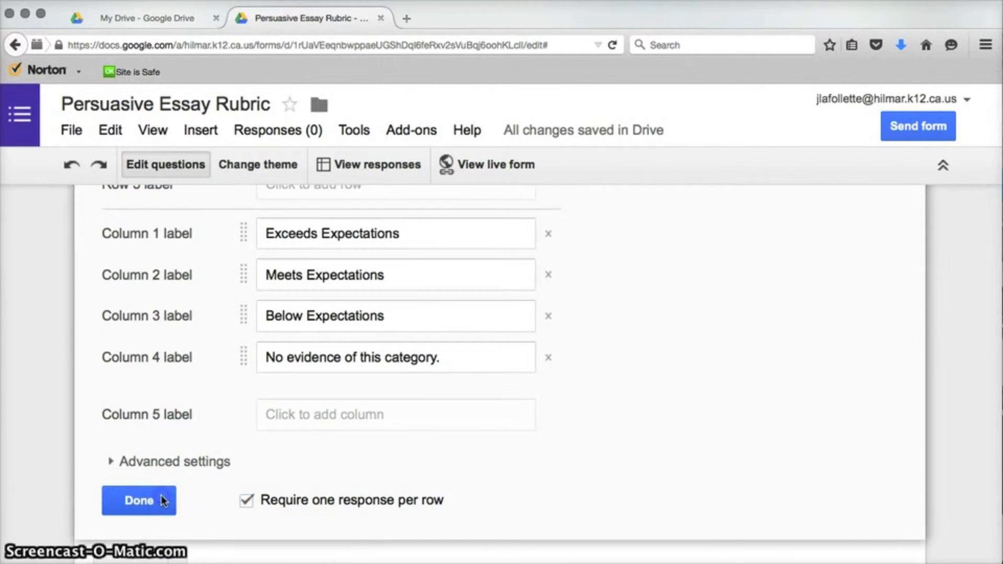
{"action": "left_click", "coordinate": [138, 501]}
{"action": "scroll", "coordinate": [162, 500], "scroll_direction": "up", "scroll_amount": 2}
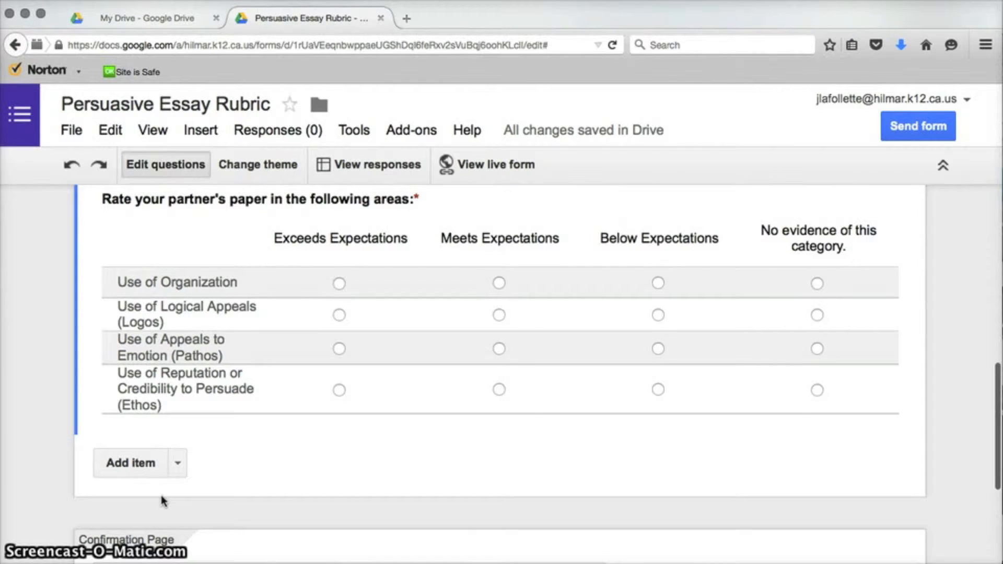
Add a Date question below the grid question and look over its year and time options.
{"action": "left_click", "coordinate": [175, 463]}
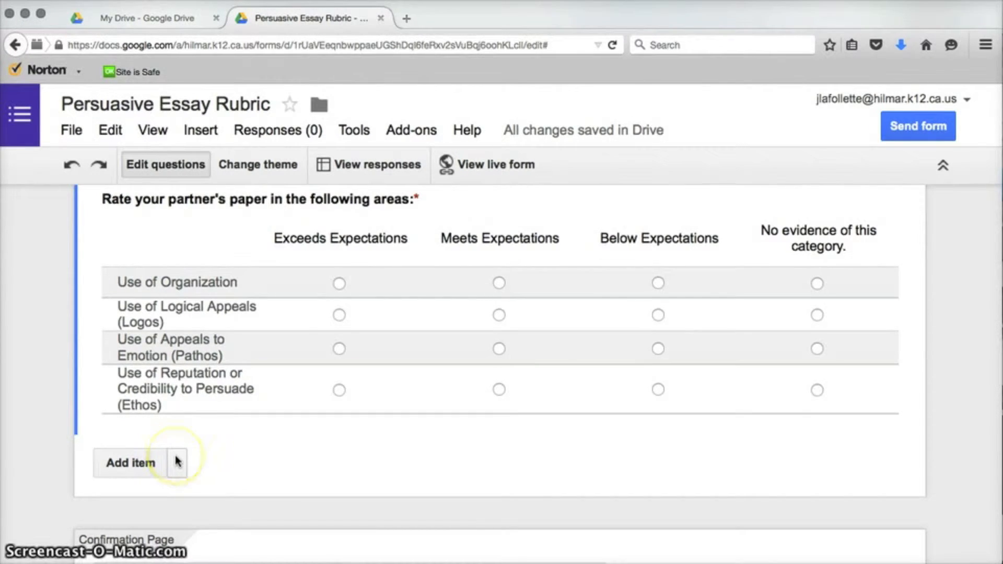
{"action": "left_click", "coordinate": [175, 460]}
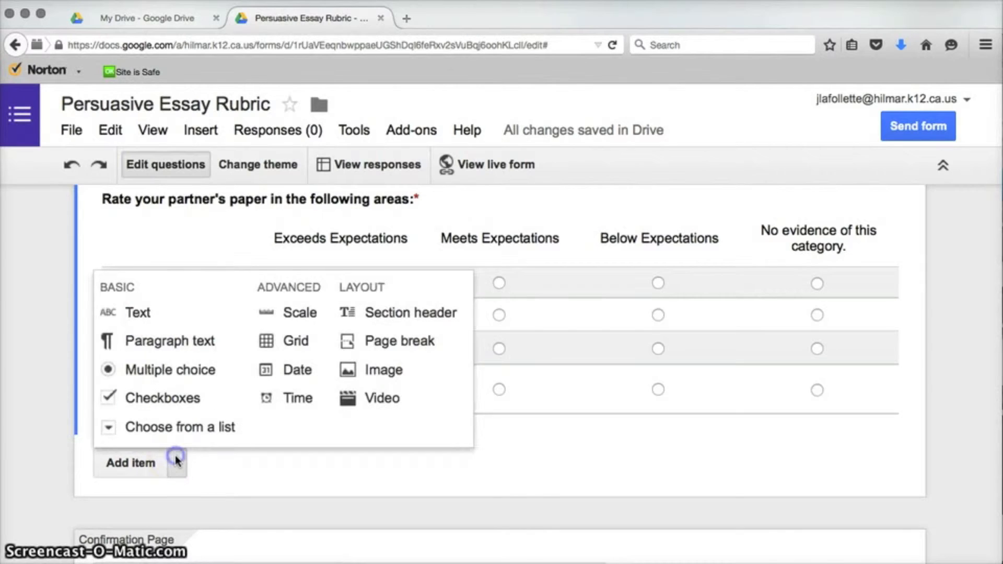
{"action": "left_click", "coordinate": [298, 369]}
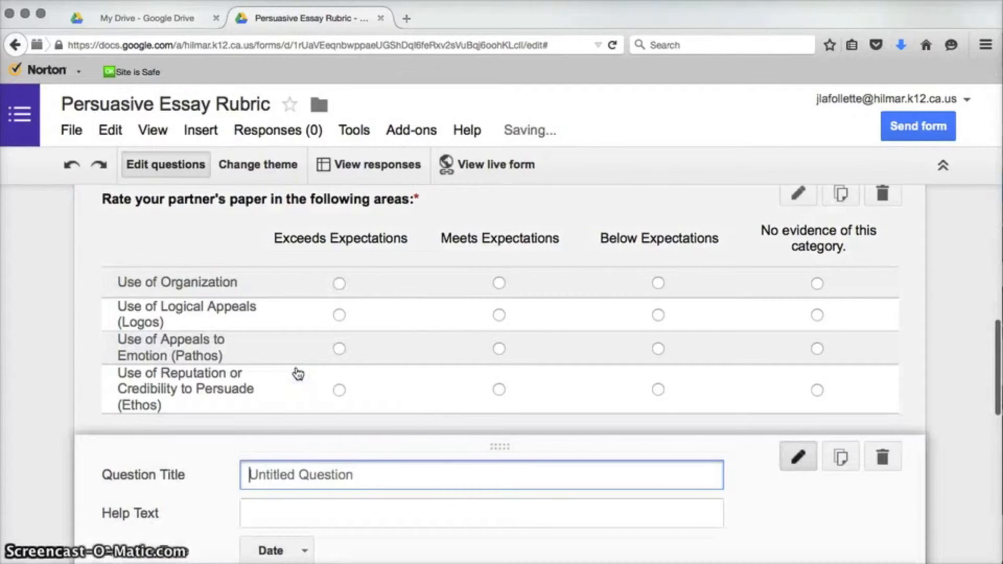
{"action": "scroll", "coordinate": [155, 485], "scroll_direction": "down", "scroll_amount": 2}
{"action": "scroll", "coordinate": [155, 490], "scroll_direction": "down", "scroll_amount": 2}
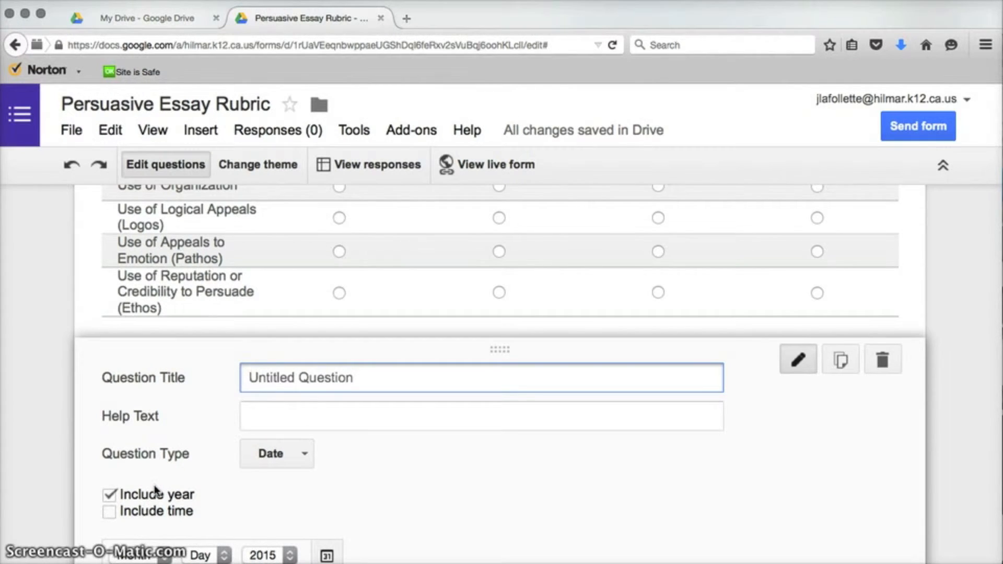
{"action": "scroll", "coordinate": [155, 490], "scroll_direction": "down", "scroll_amount": 4}
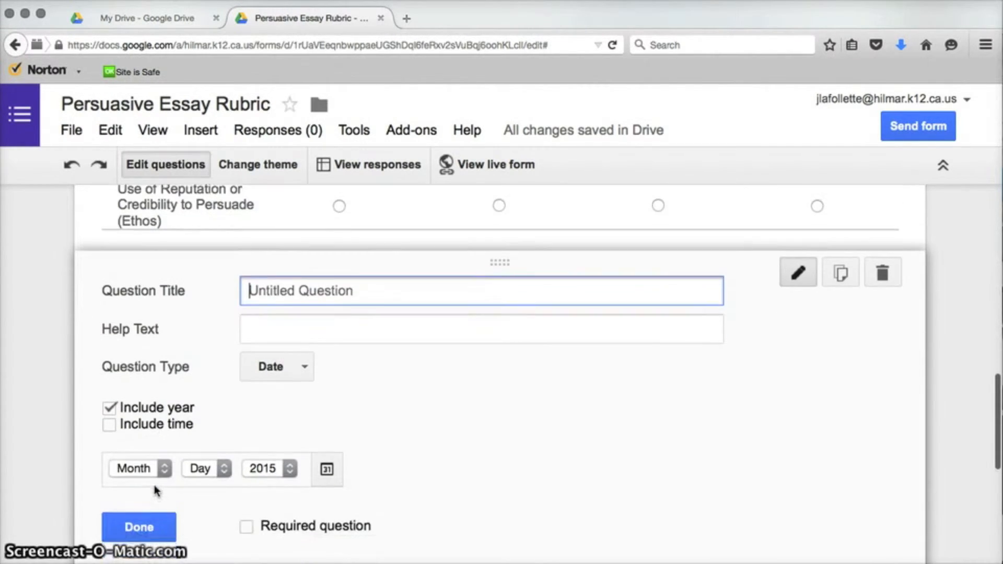
{"action": "left_click", "coordinate": [344, 435]}
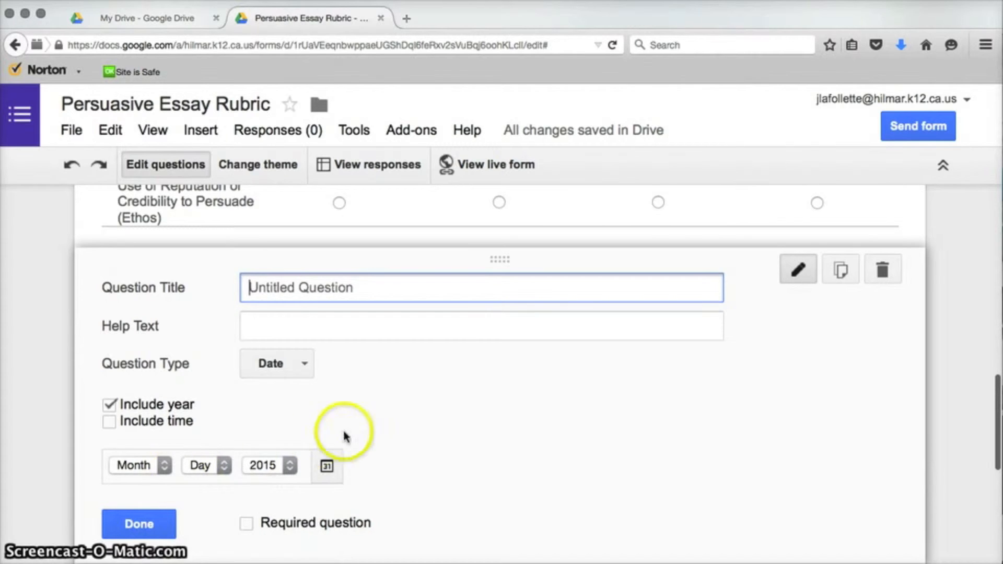
Change the untitled Date question to the Time type, then delete the question.
{"action": "left_click", "coordinate": [281, 364]}
{"action": "left_click", "coordinate": [296, 392]}
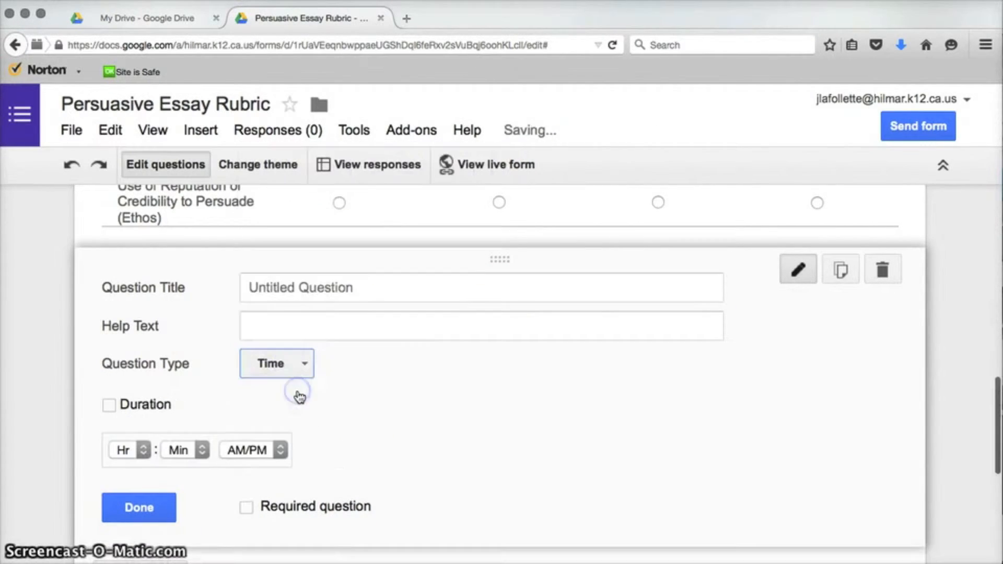
{"action": "left_click", "coordinate": [292, 365]}
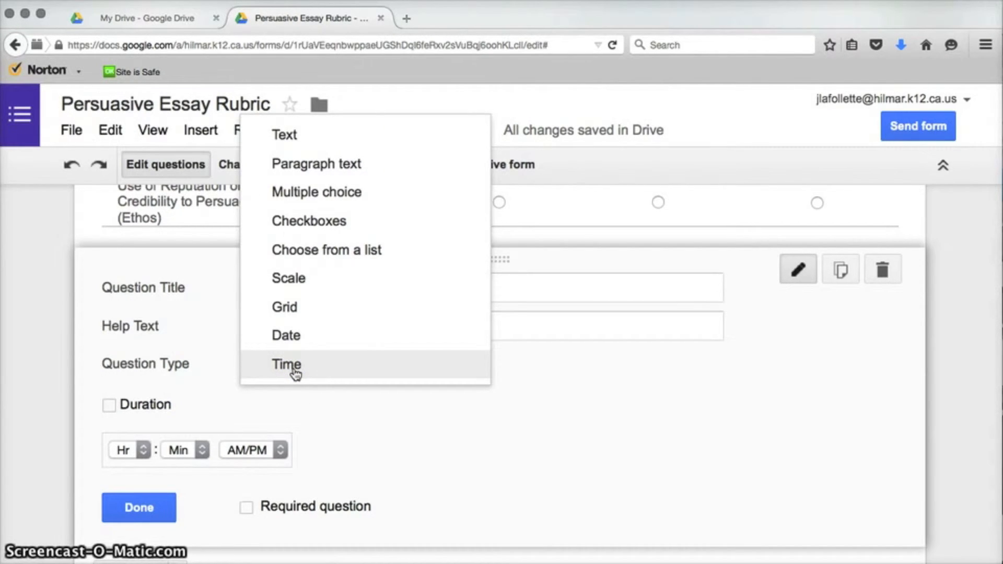
{"action": "left_click", "coordinate": [393, 436]}
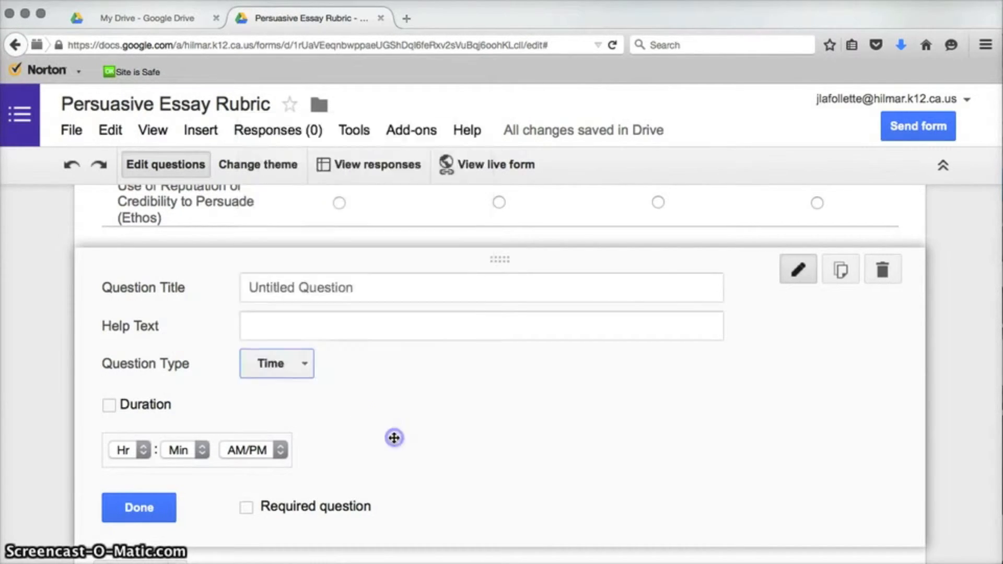
{"action": "left_click", "coordinate": [891, 266]}
Start adding an image item below the grid question, with a URL as the image source.
{"action": "scroll", "coordinate": [283, 324], "scroll_direction": "down", "scroll_amount": 3}
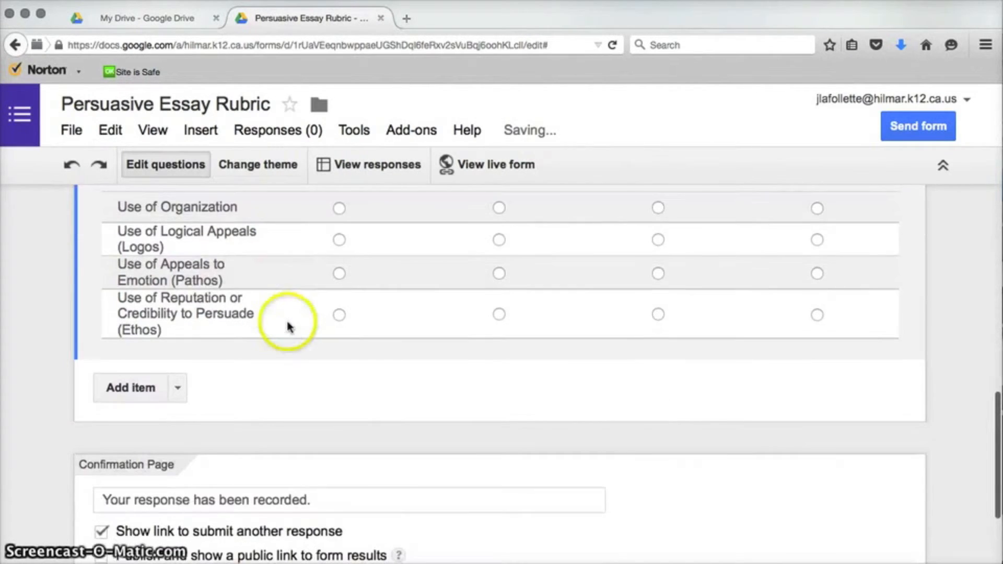
{"action": "left_click", "coordinate": [178, 388]}
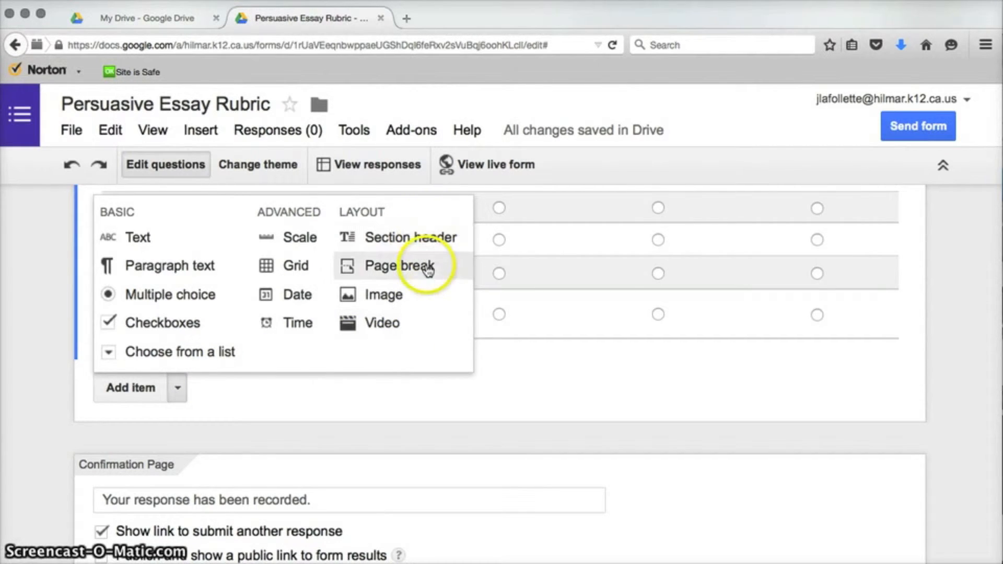
{"action": "left_click", "coordinate": [426, 305]}
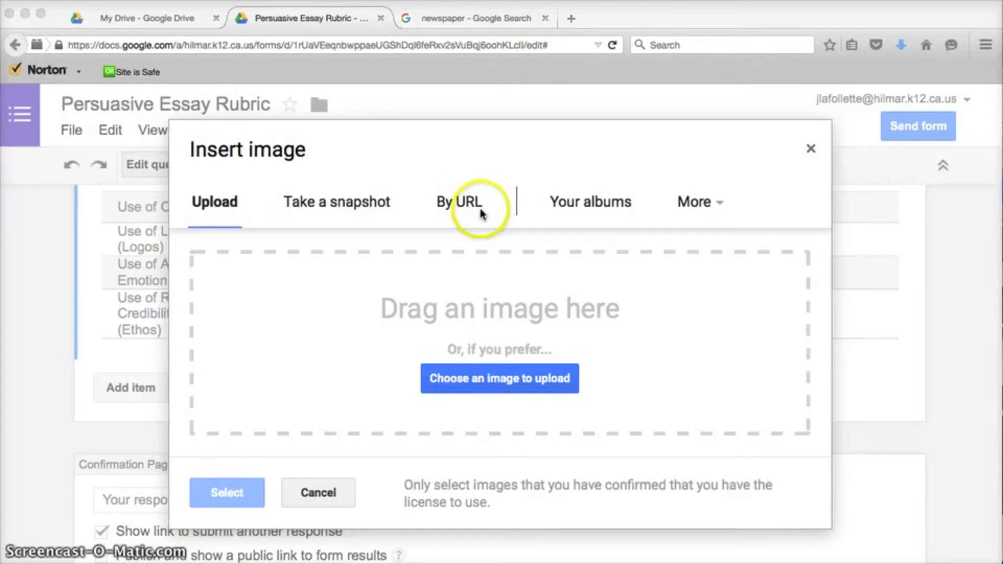
{"action": "left_click", "coordinate": [469, 202]}
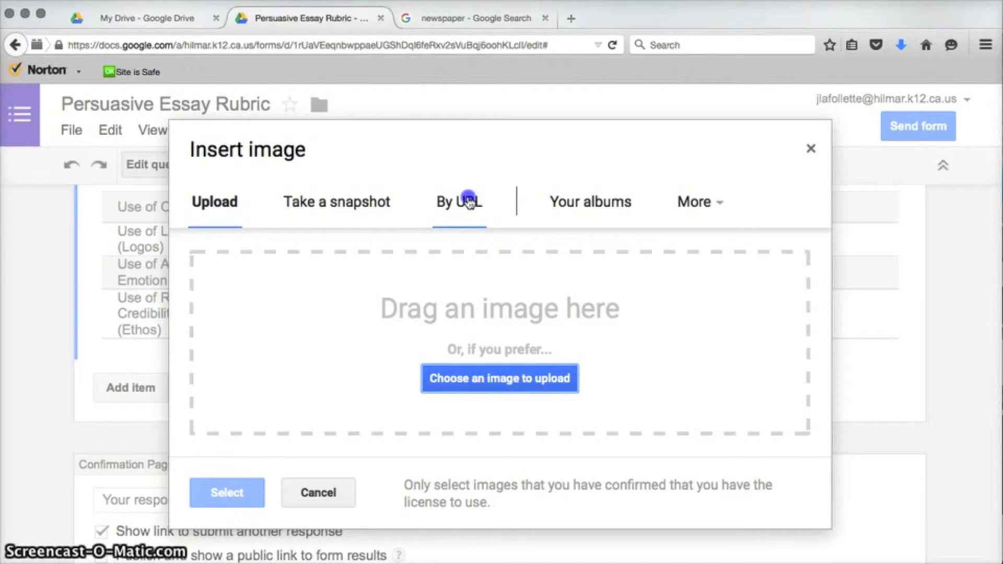
In the newspaper image search results, open the full-size "Daily News EXTRA! EXTRA!" image and copy its web address.
{"action": "left_click", "coordinate": [488, 18]}
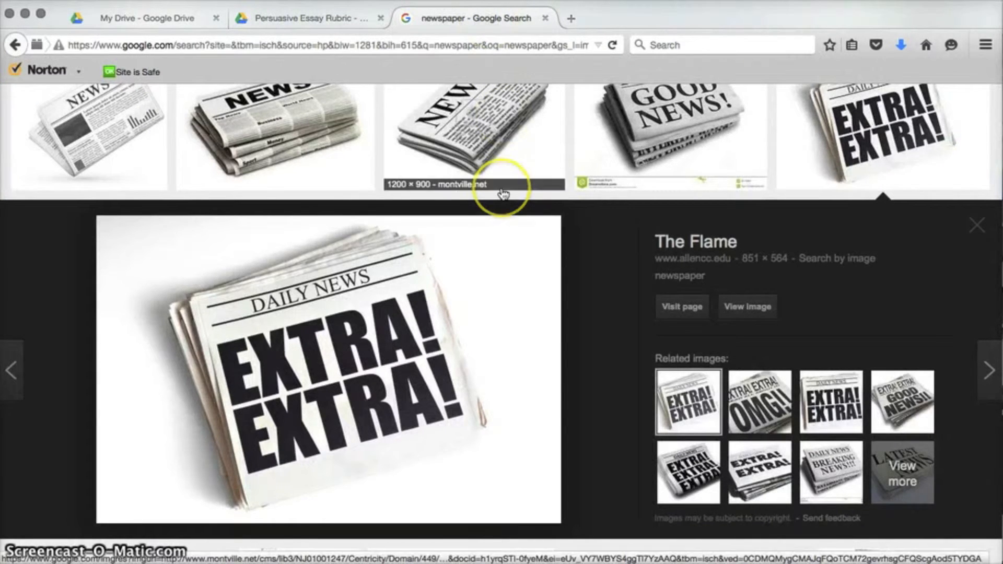
{"action": "scroll", "coordinate": [503, 195], "scroll_direction": "up", "scroll_amount": 5}
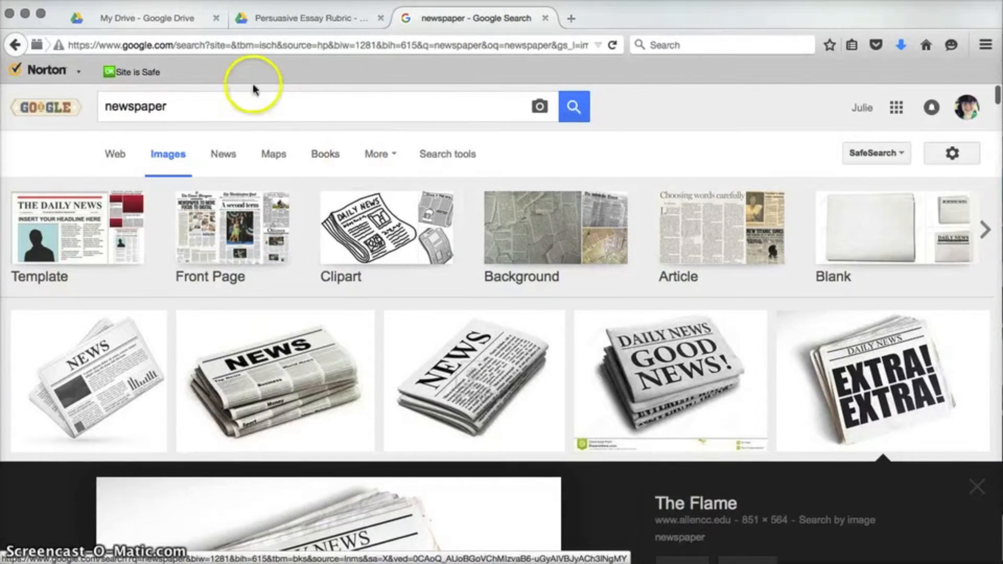
{"action": "scroll", "coordinate": [374, 316], "scroll_direction": "down", "scroll_amount": 6}
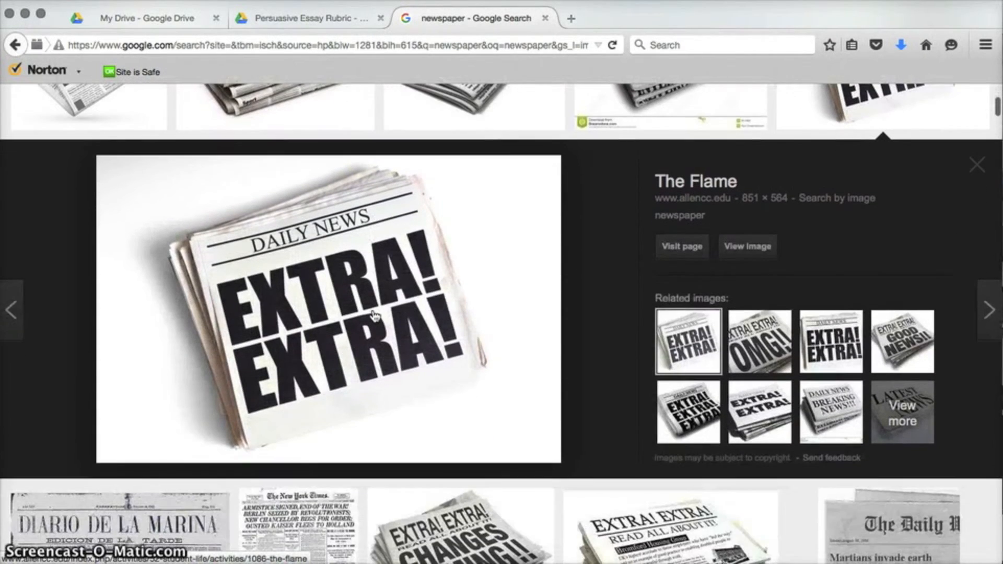
{"action": "left_click", "coordinate": [761, 250]}
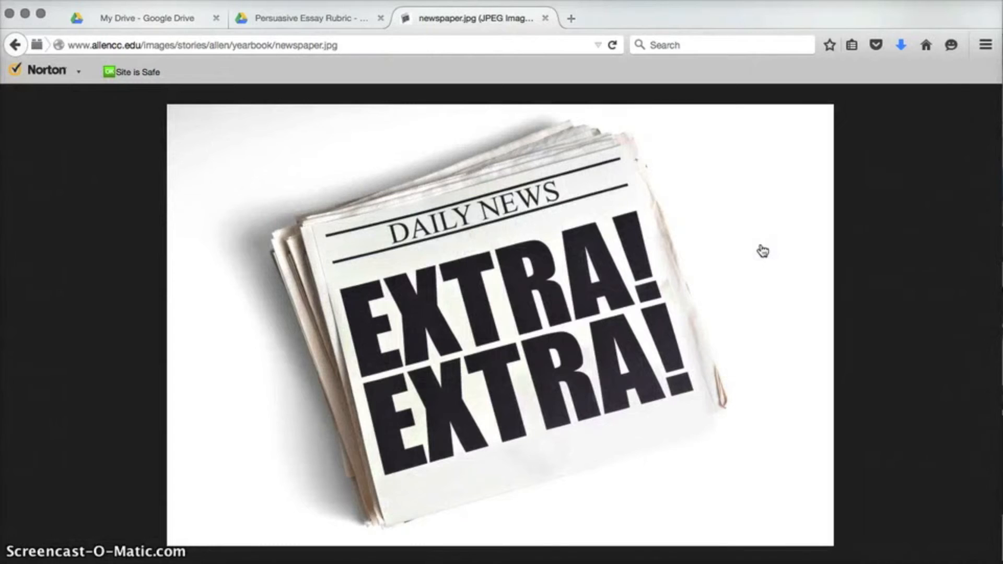
{"action": "left_click", "coordinate": [280, 45]}
{"action": "right_click", "coordinate": [280, 44]}
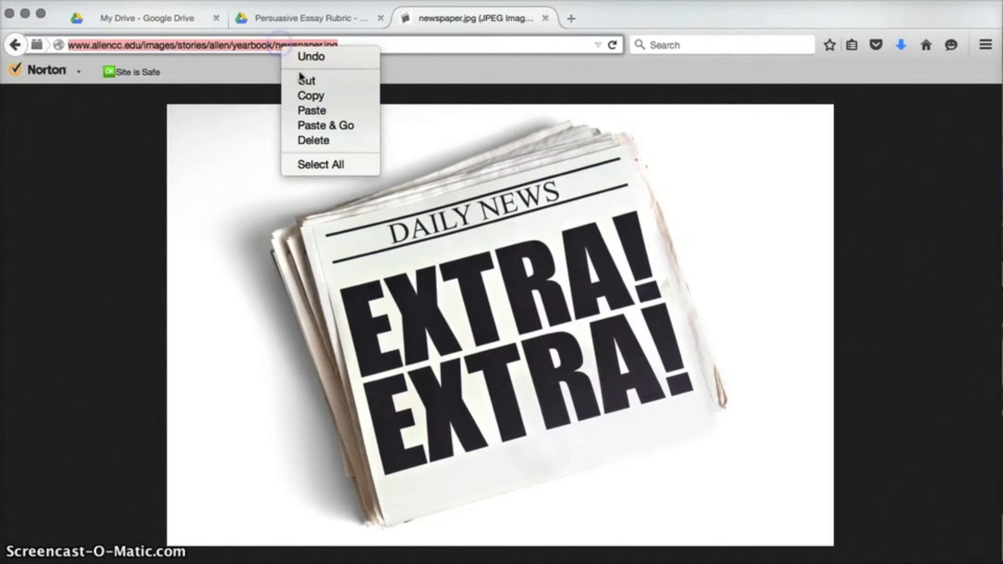
{"action": "left_click", "coordinate": [321, 97]}
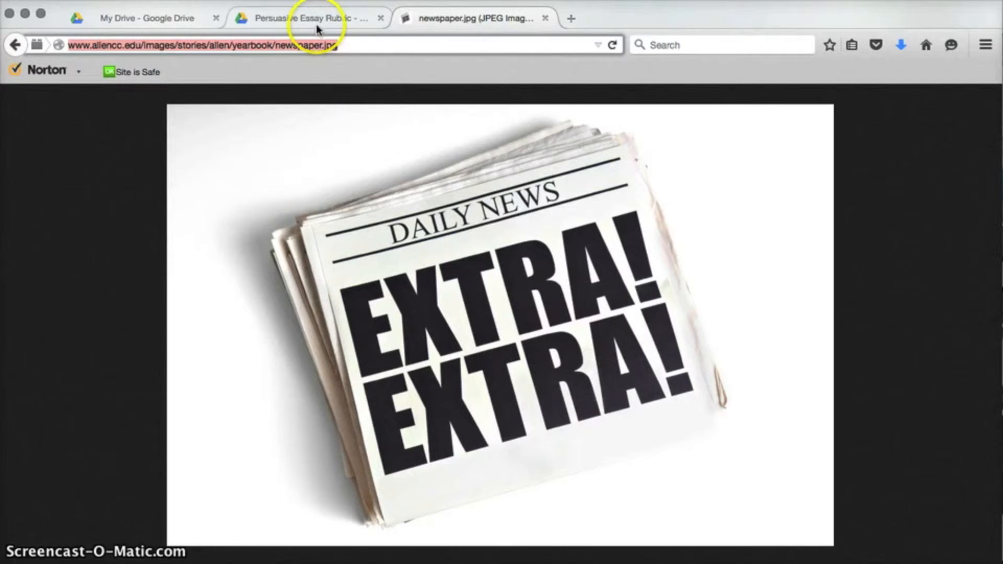
Return to the form and insert the newspaper image using the copied URL.
{"action": "left_click", "coordinate": [316, 24]}
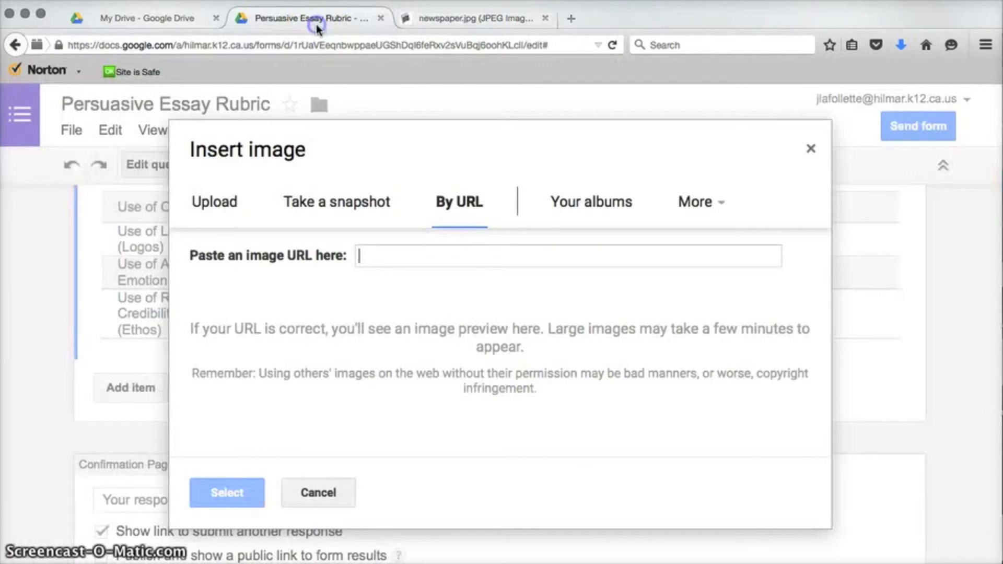
{"action": "right_click", "coordinate": [407, 256]}
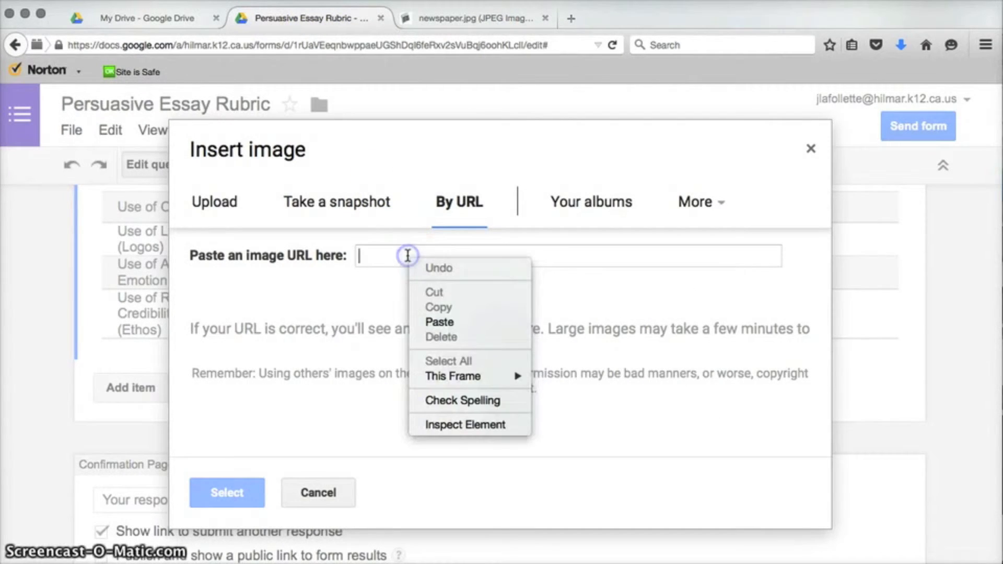
{"action": "left_click", "coordinate": [436, 325]}
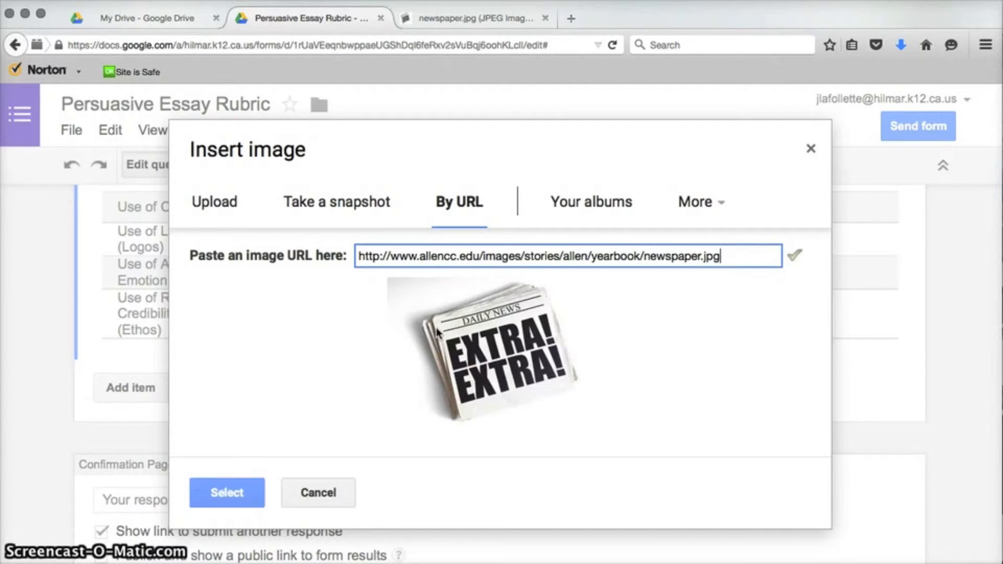
{"action": "left_click", "coordinate": [228, 493]}
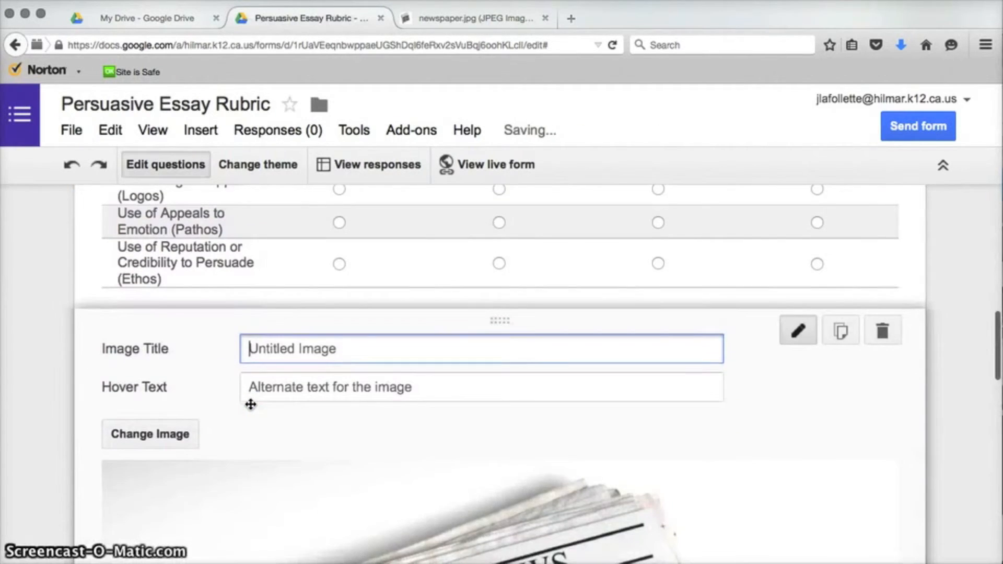
Title the newspaper image "Bonus Points!".
{"action": "scroll", "coordinate": [251, 404], "scroll_direction": "down", "scroll_amount": 6}
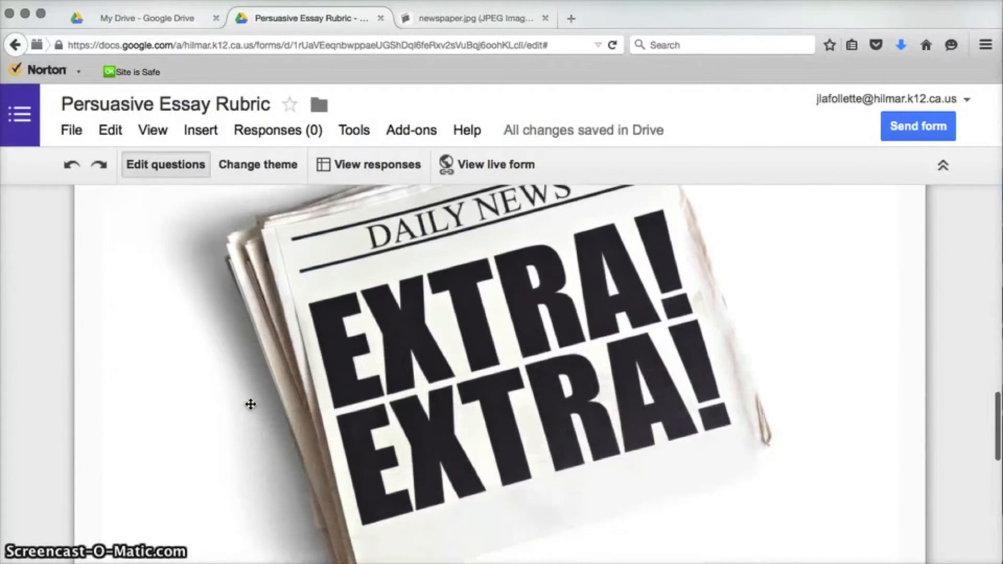
{"action": "scroll", "coordinate": [251, 404], "scroll_direction": "up", "scroll_amount": 5}
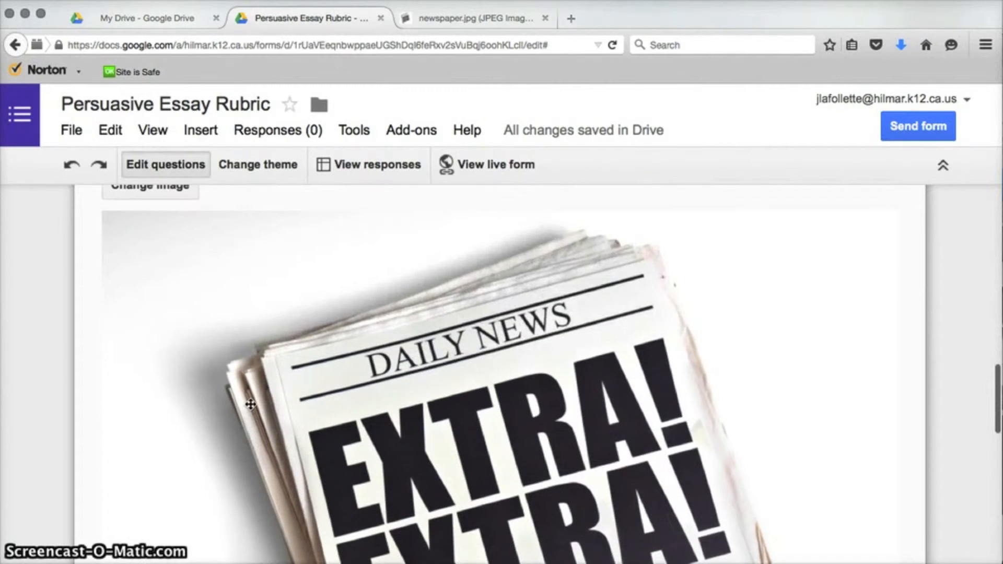
{"action": "scroll", "coordinate": [251, 404], "scroll_direction": "up", "scroll_amount": 2}
{"action": "left_click", "coordinate": [331, 359]}
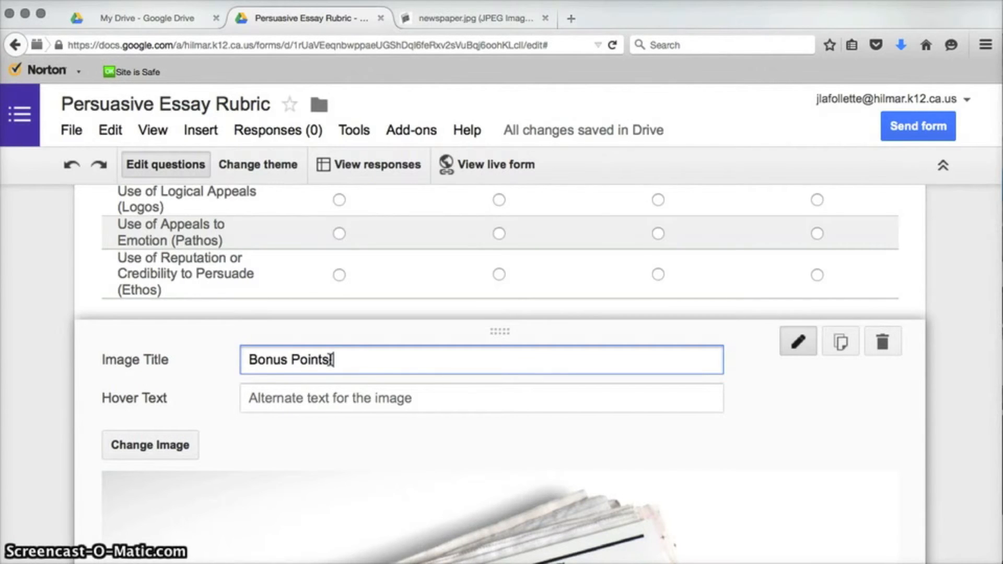
Shrink the newspaper image proportionally to about half its inserted width.
{"action": "scroll", "coordinate": [244, 456], "scroll_direction": "down", "scroll_amount": 3}
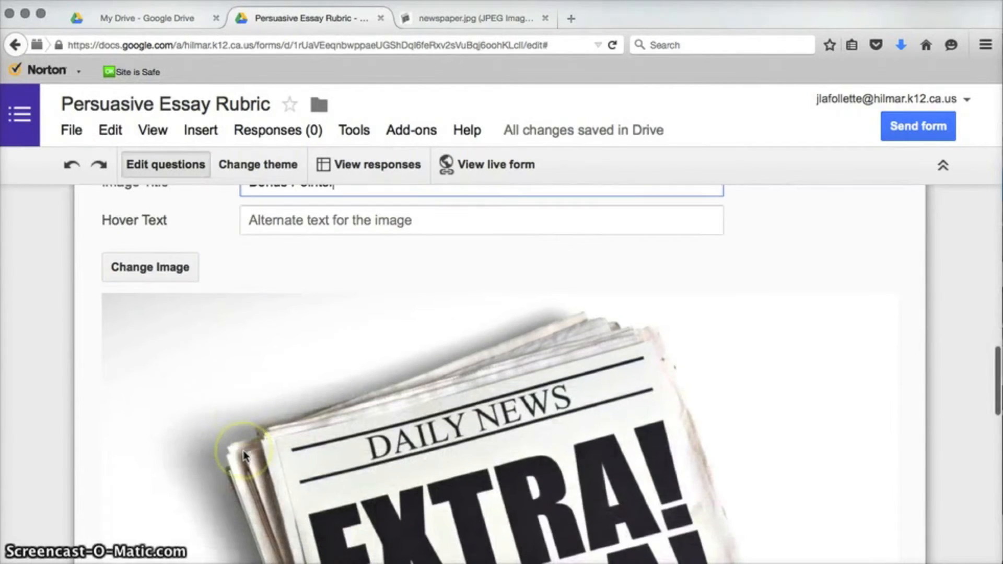
{"action": "left_click", "coordinate": [243, 456]}
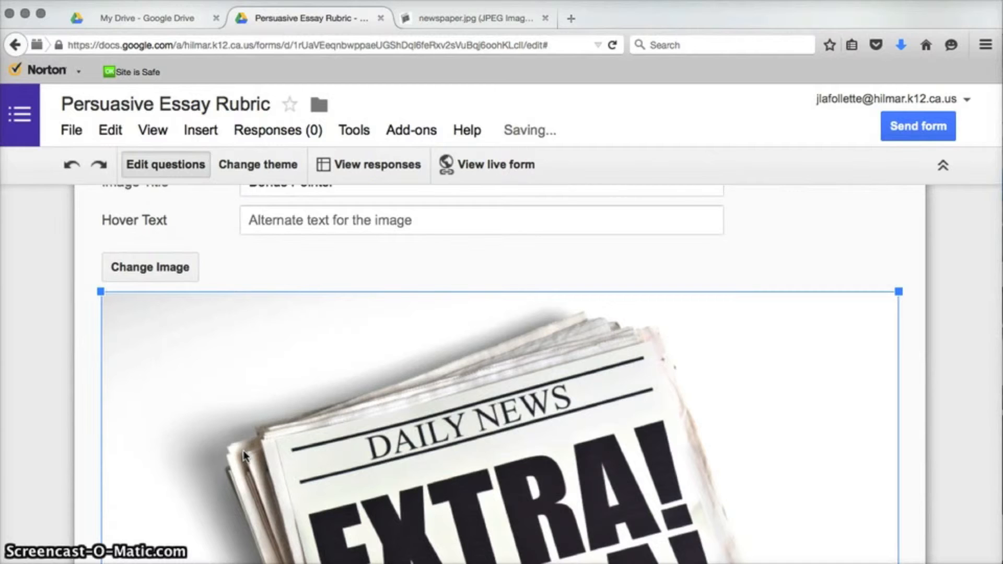
{"action": "left_click_drag", "start_coordinate": [900, 291], "coordinate": [527, 480]}
{"action": "left_click_drag", "start_coordinate": [621, 290], "coordinate": [490, 417]}
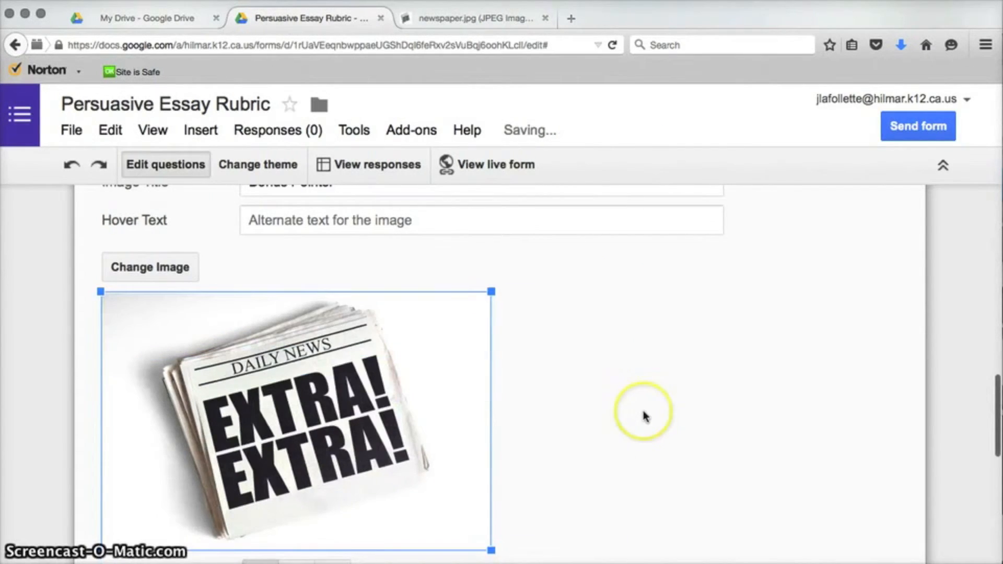
Center-align the newspaper image and finish editing the image item.
{"action": "scroll", "coordinate": [643, 416], "scroll_direction": "down", "scroll_amount": 4}
{"action": "left_click", "coordinate": [295, 443]}
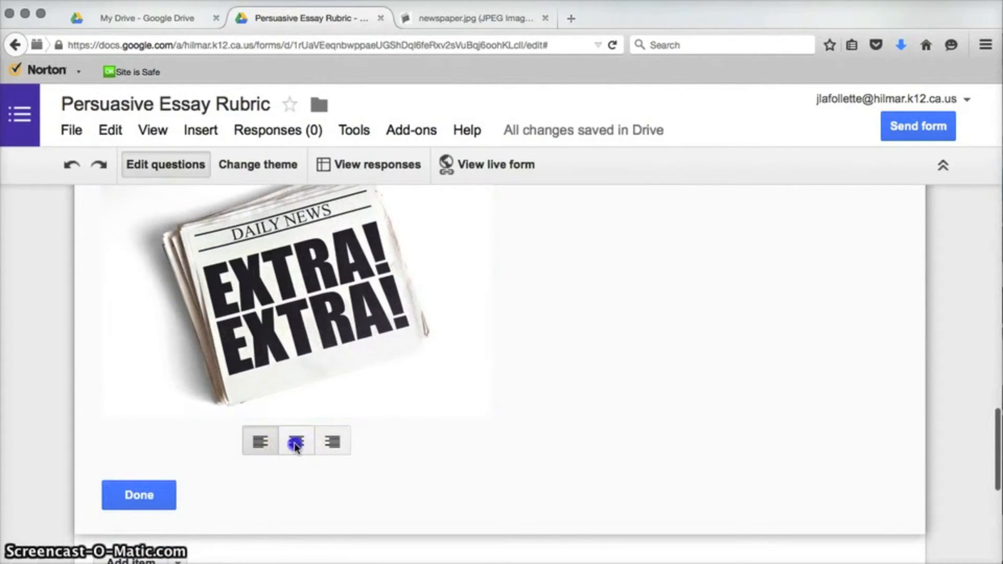
{"action": "scroll", "coordinate": [763, 318], "scroll_direction": "up", "scroll_amount": 4}
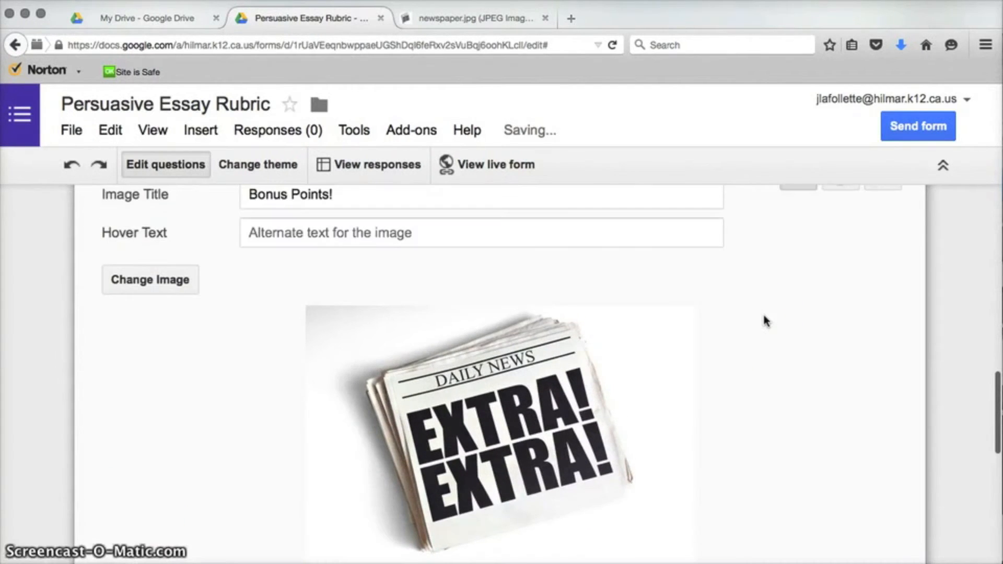
{"action": "scroll", "coordinate": [764, 320], "scroll_direction": "up", "scroll_amount": 3}
{"action": "scroll", "coordinate": [764, 320], "scroll_direction": "down", "scroll_amount": 5}
{"action": "scroll", "coordinate": [764, 319], "scroll_direction": "down", "scroll_amount": 5}
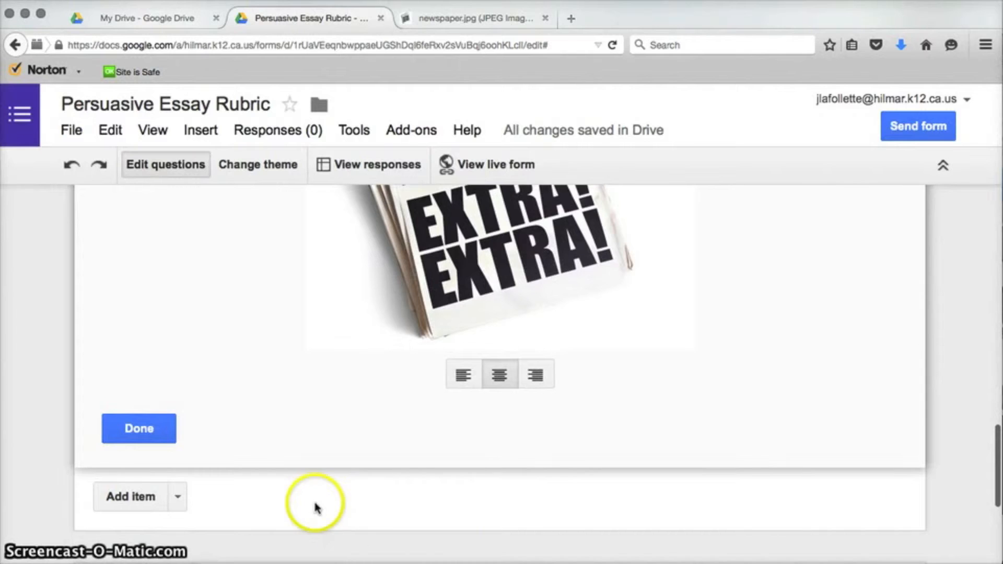
{"action": "left_click", "coordinate": [139, 427]}
Start adding a video item below the newspaper image.
{"action": "left_click", "coordinate": [150, 394]}
{"action": "scroll", "coordinate": [150, 393], "scroll_direction": "down", "scroll_amount": 5}
{"action": "left_click", "coordinate": [156, 395]}
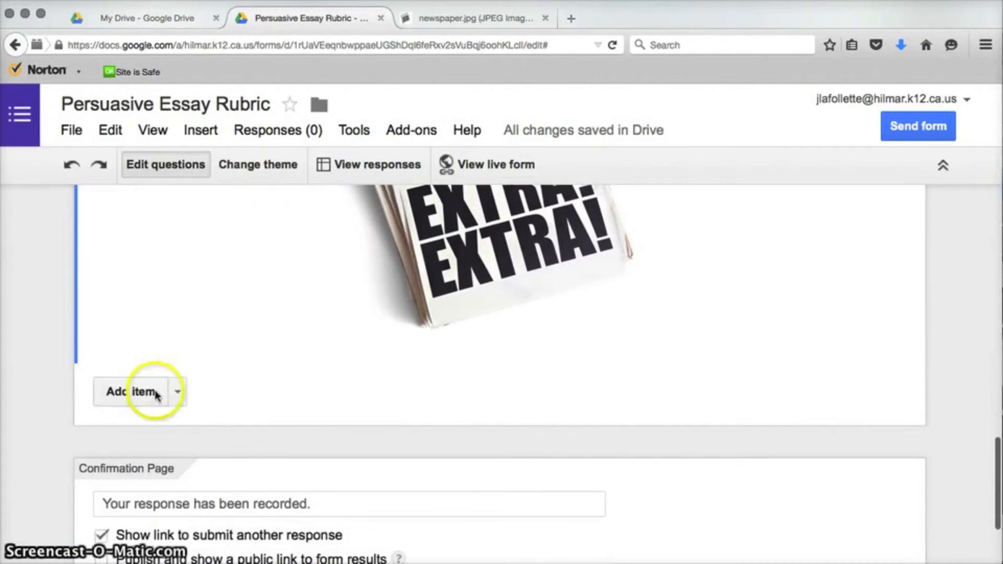
{"action": "left_click", "coordinate": [177, 392]}
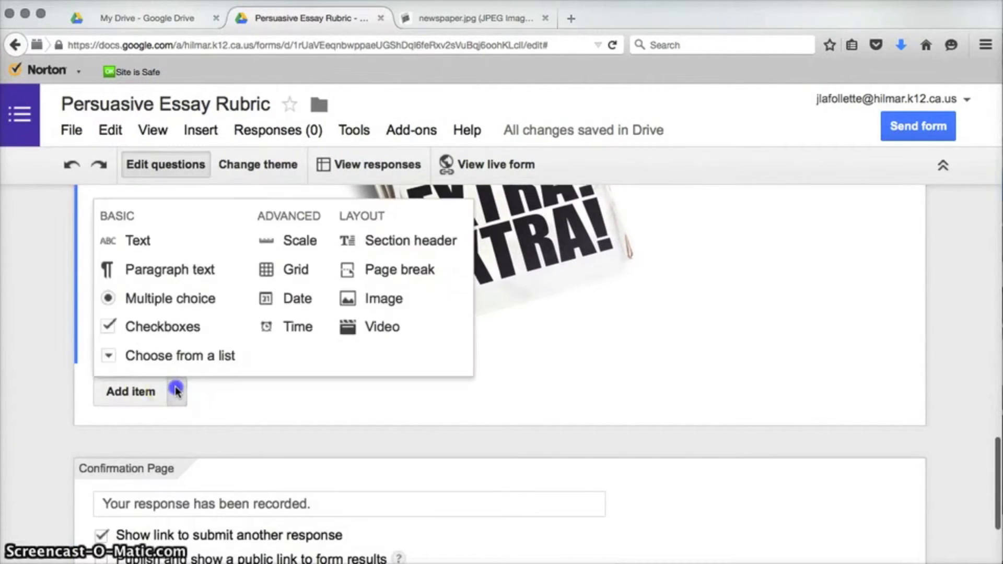
{"action": "left_click", "coordinate": [384, 327]}
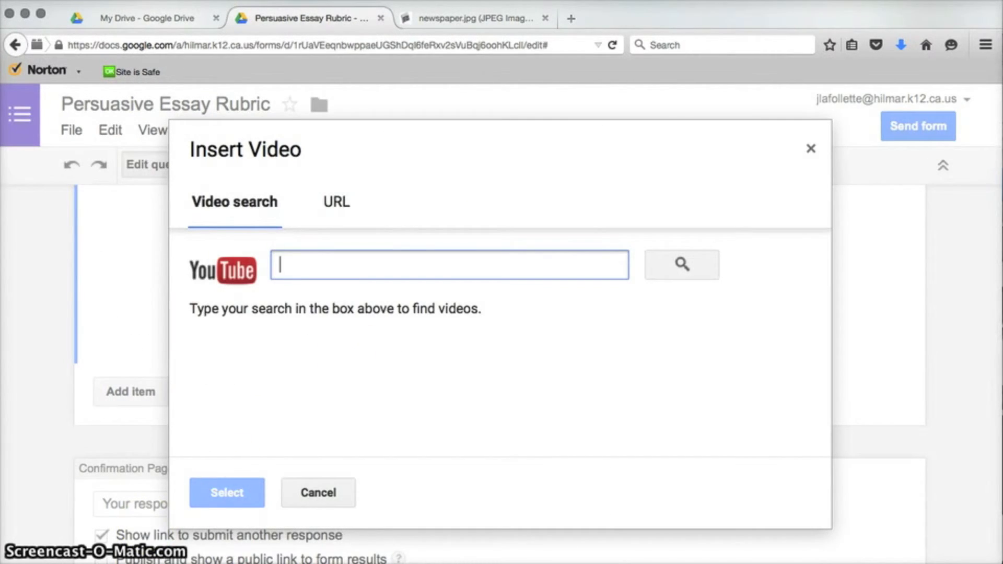
Search YouTube for "opinion essay" within the video insertion dialog.
{"action": "left_click", "coordinate": [285, 274]}
{"action": "left_click", "coordinate": [310, 270]}
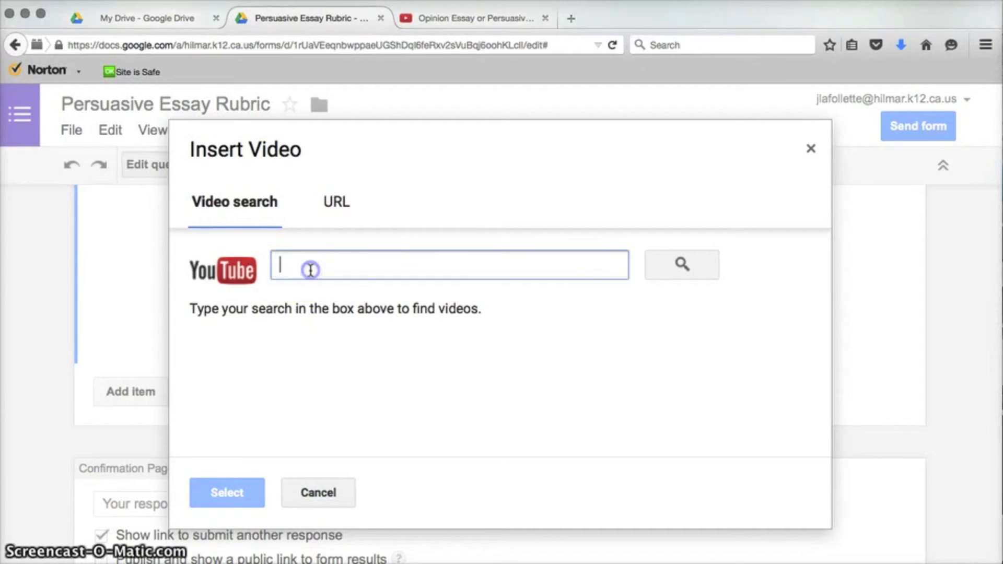
{"action": "type", "text": "opinion essay"}
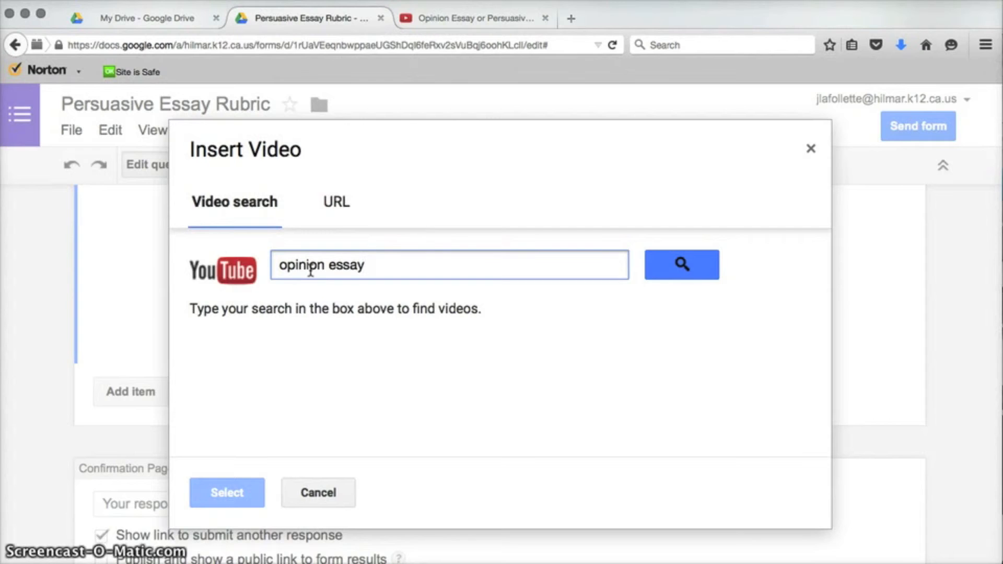
{"action": "left_click", "coordinate": [699, 273]}
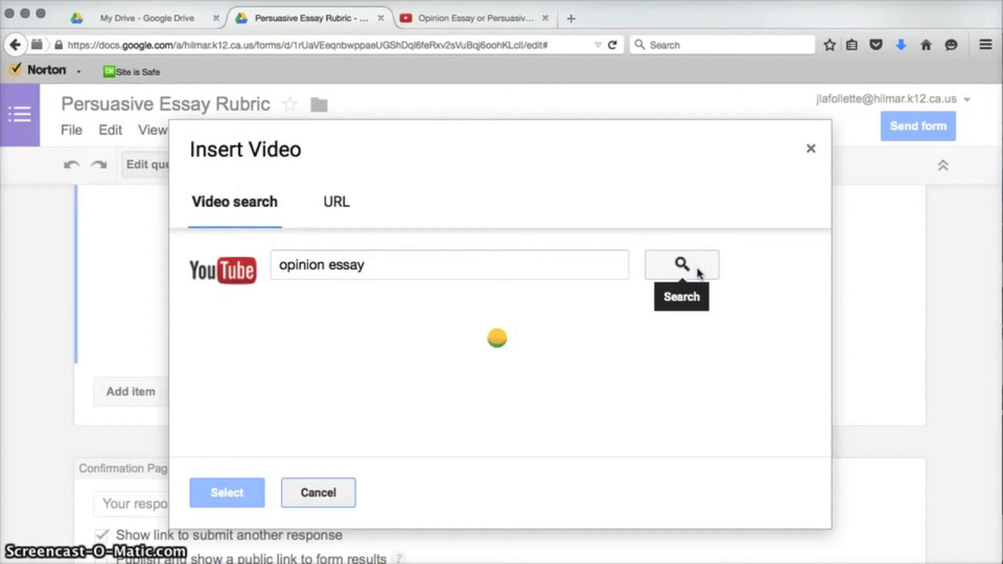
Choose a URL as the video source and copy the link of the YouTube video "Opinion Essay or Persuasive Essay".
{"action": "left_click", "coordinate": [329, 216]}
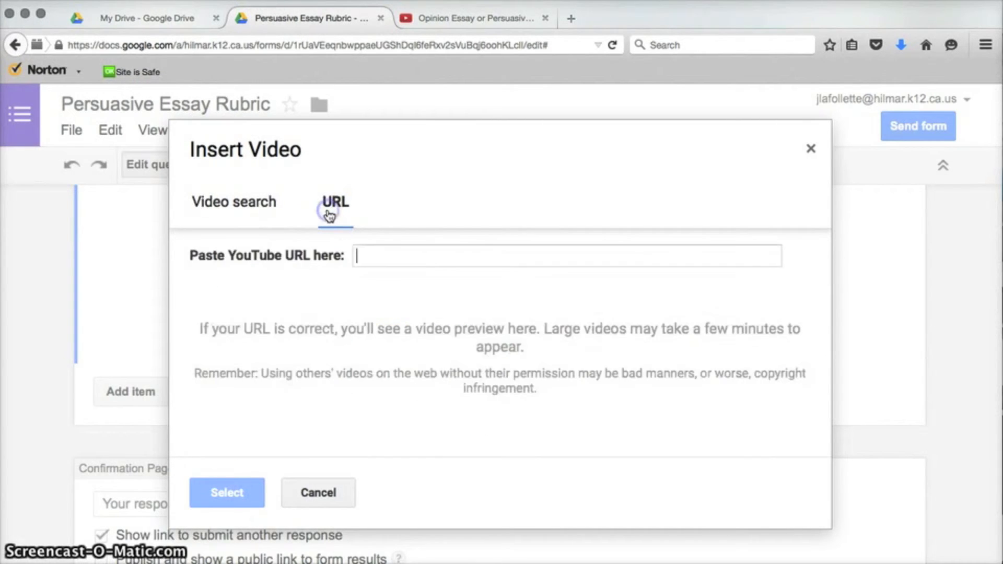
{"action": "left_click", "coordinate": [448, 18]}
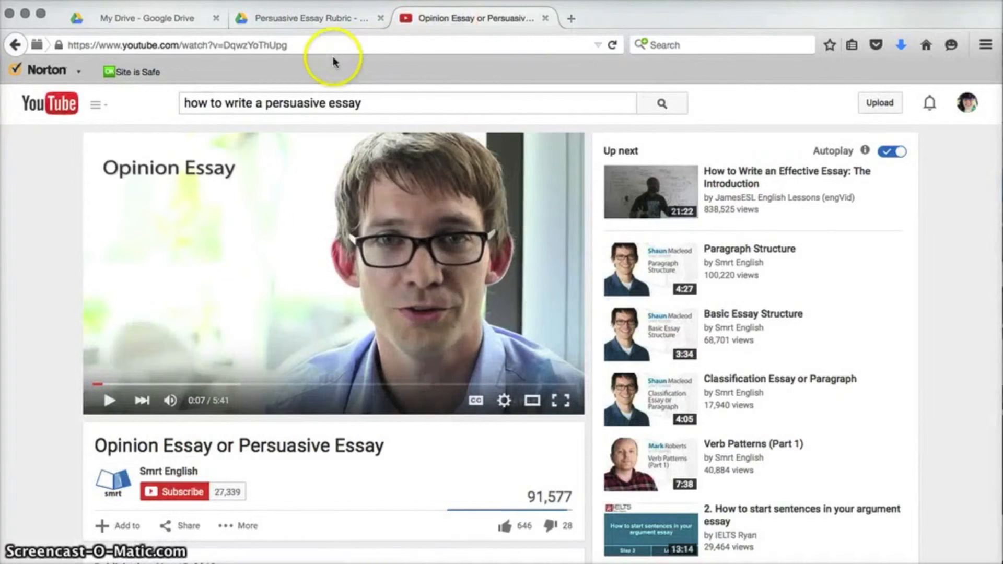
{"action": "left_click", "coordinate": [285, 46]}
{"action": "right_click", "coordinate": [284, 46]}
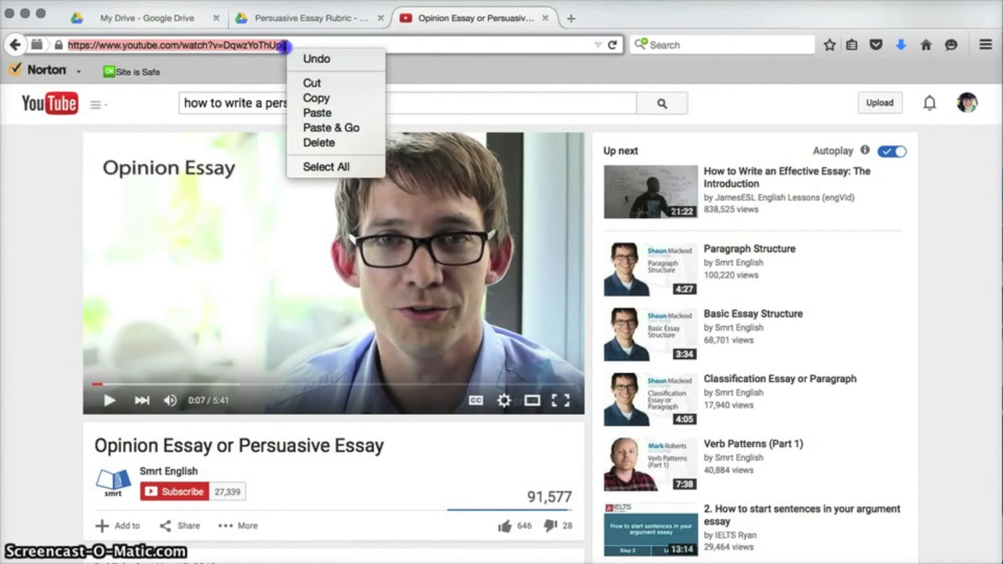
{"action": "left_click", "coordinate": [315, 98]}
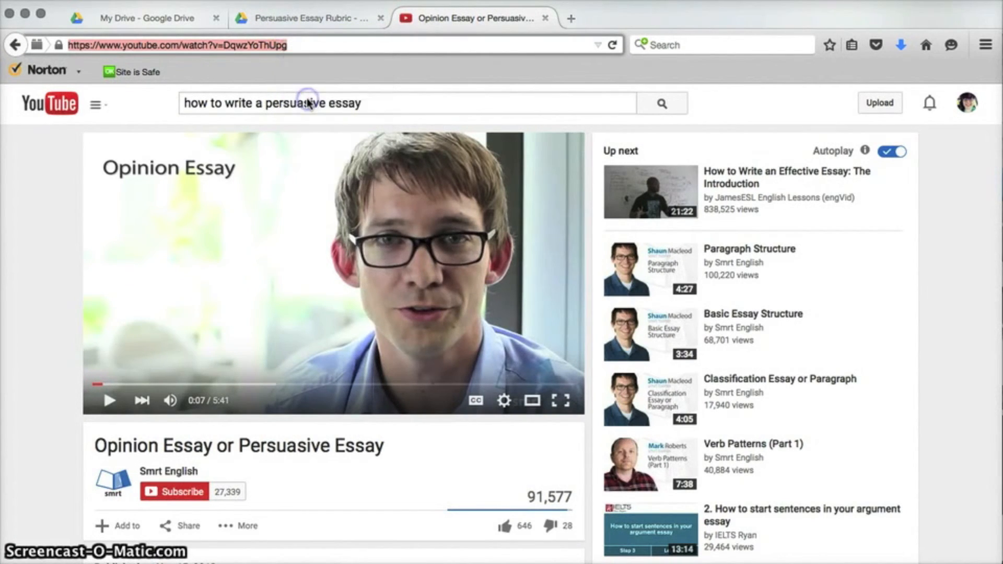
Return to the form and insert the YouTube video using the copied link.
{"action": "left_click", "coordinate": [290, 17]}
{"action": "right_click", "coordinate": [407, 260]}
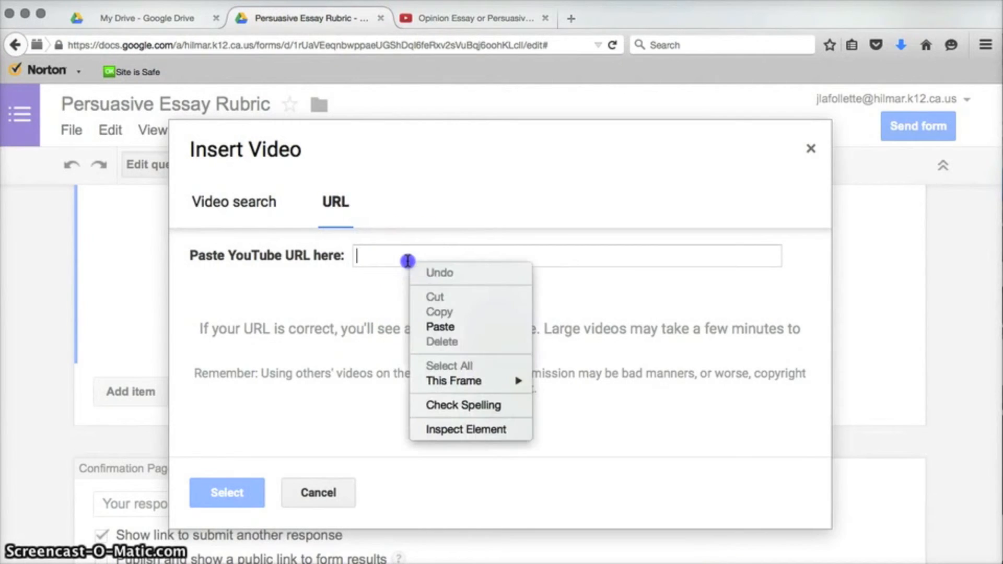
{"action": "left_click", "coordinate": [434, 326]}
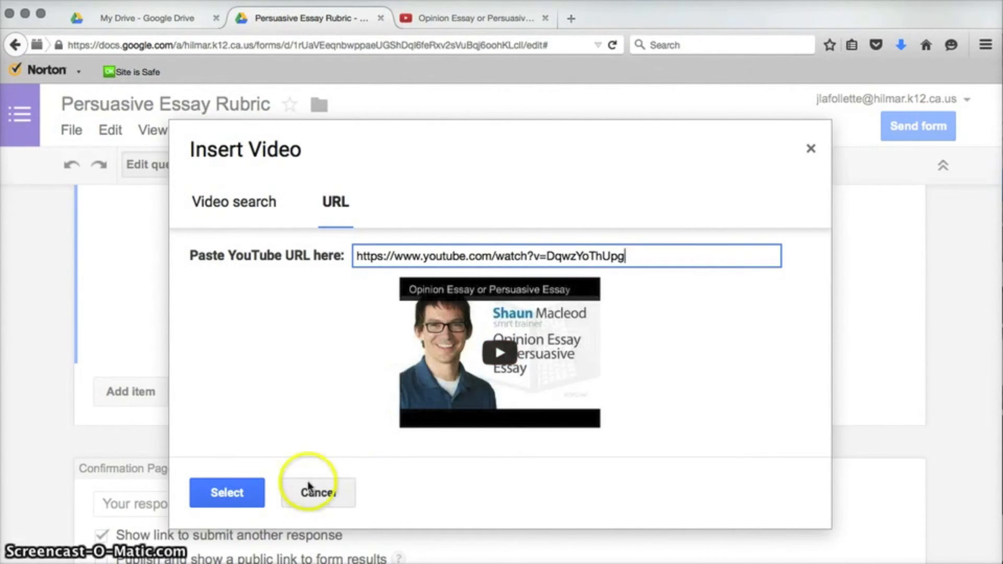
{"action": "left_click", "coordinate": [230, 494]}
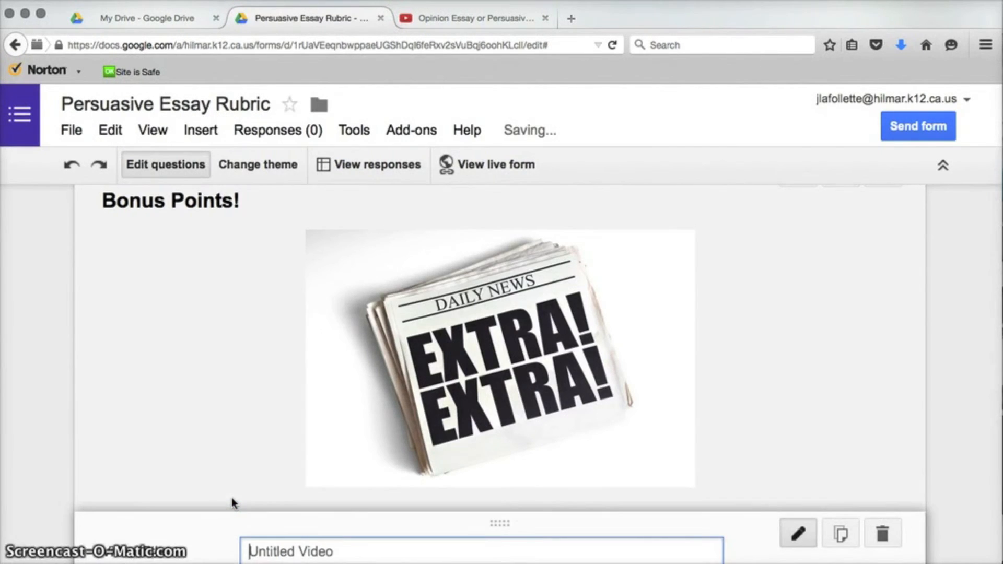
Enlarge the inserted essay video to about two thirds of the form's width and center it.
{"action": "scroll", "coordinate": [231, 498], "scroll_direction": "down", "scroll_amount": 5}
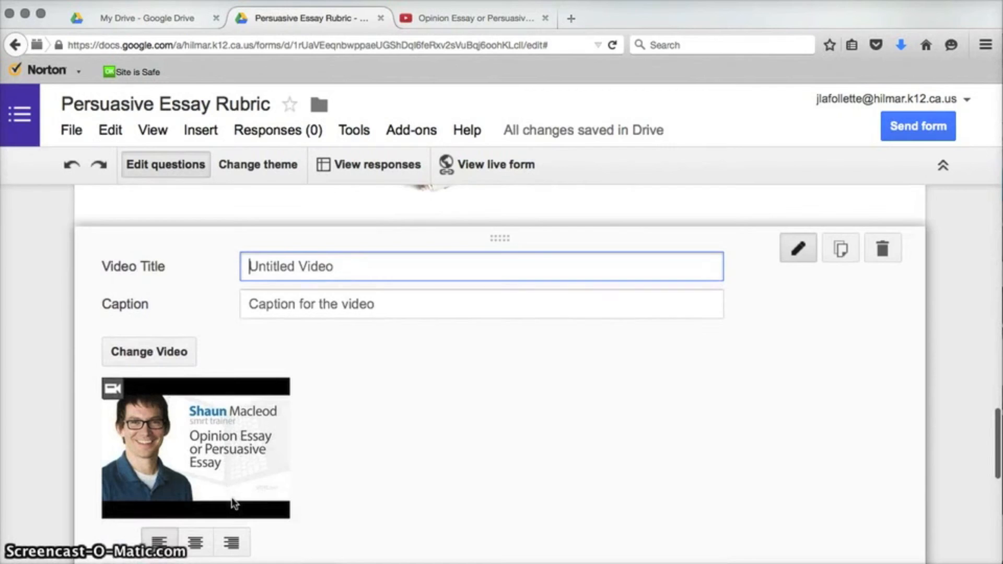
{"action": "scroll", "coordinate": [231, 497], "scroll_direction": "down", "scroll_amount": 2}
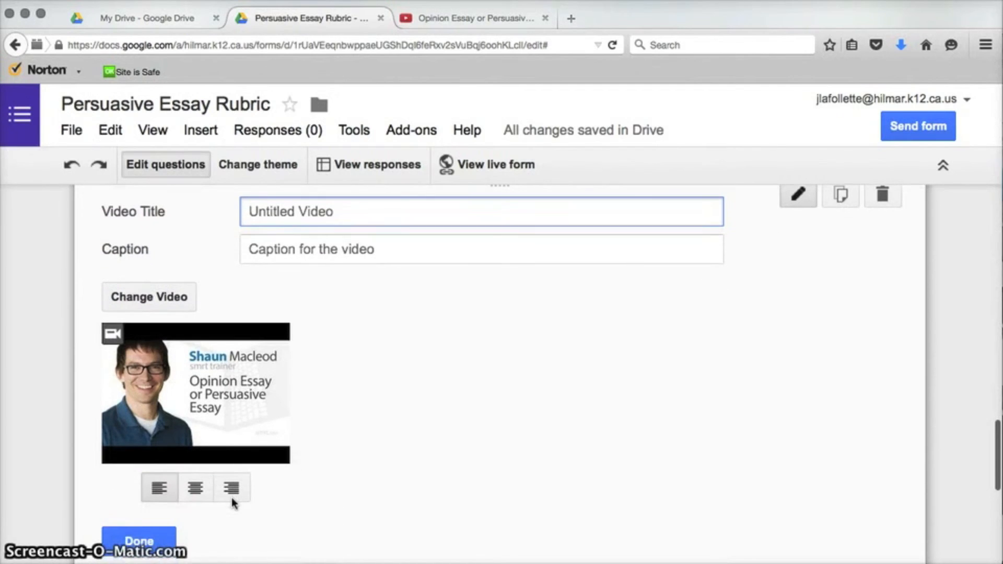
{"action": "left_click", "coordinate": [251, 369]}
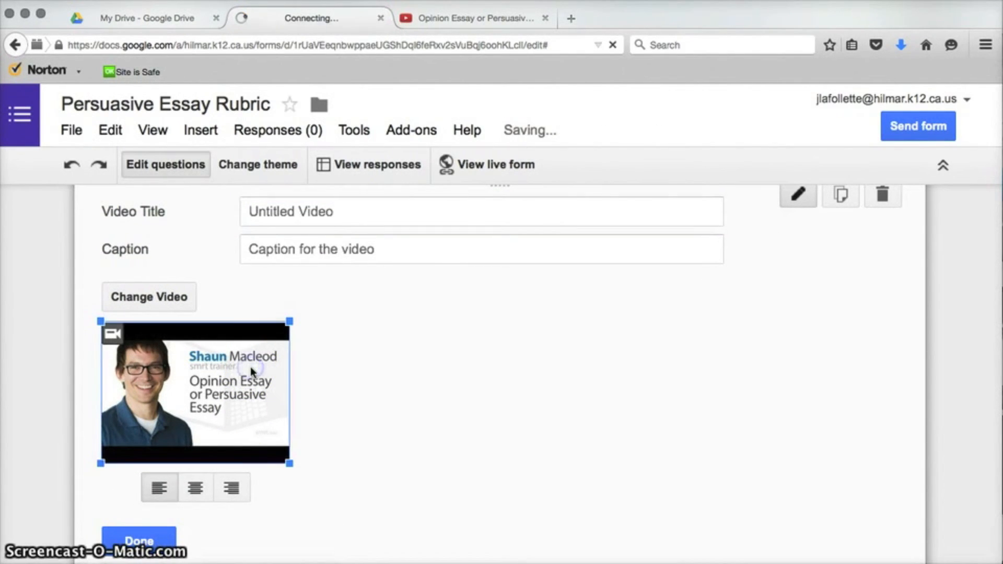
{"action": "left_click_drag", "start_coordinate": [289, 463], "coordinate": [768, 497]}
{"action": "scroll", "coordinate": [777, 487], "scroll_direction": "down", "scroll_amount": 4}
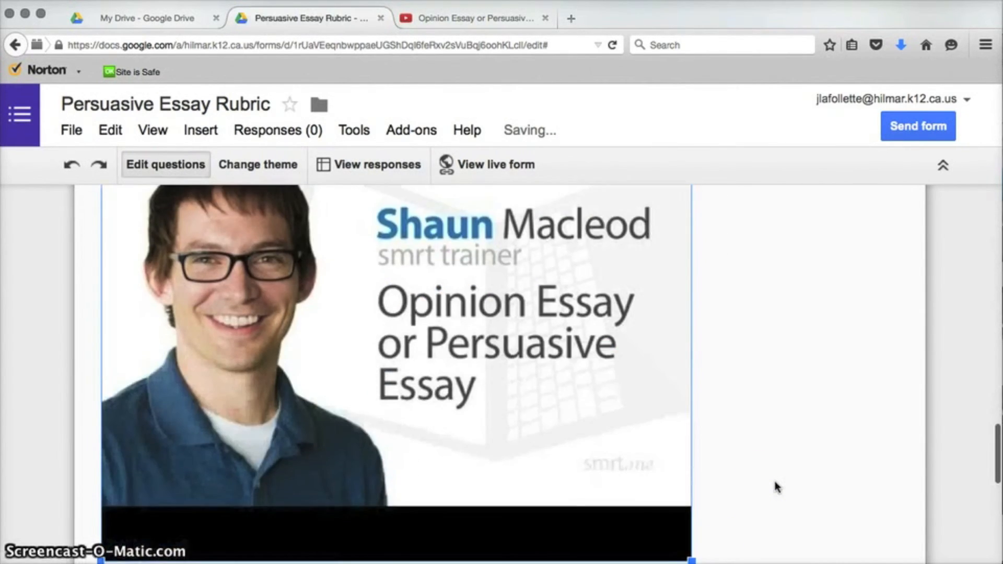
{"action": "scroll", "coordinate": [776, 487], "scroll_direction": "down", "scroll_amount": 4}
{"action": "left_click", "coordinate": [394, 488]}
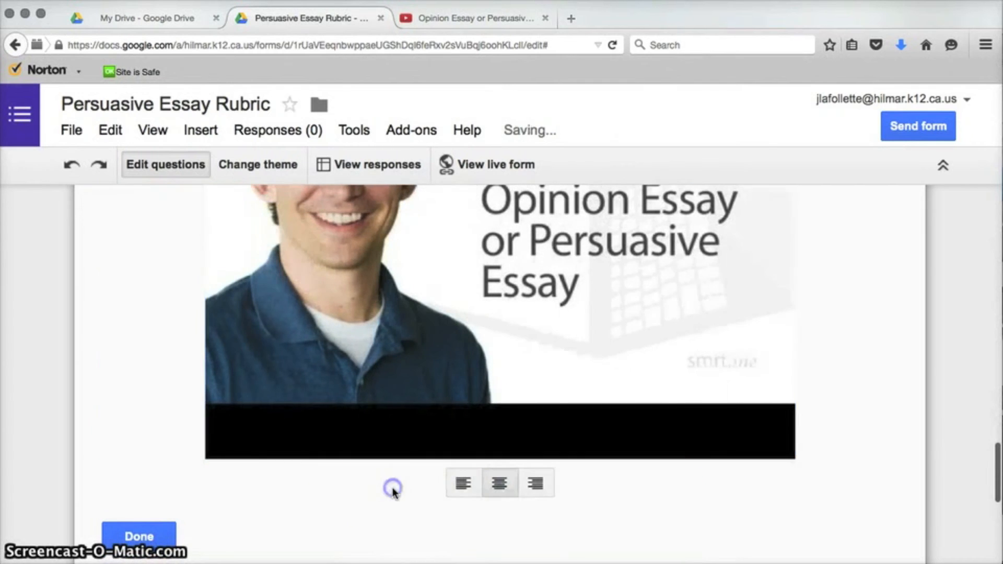
Title the video "Watch the video. Be prepared to write about it afterward." and finish editing the item.
{"action": "scroll", "coordinate": [801, 310], "scroll_direction": "up", "scroll_amount": 8}
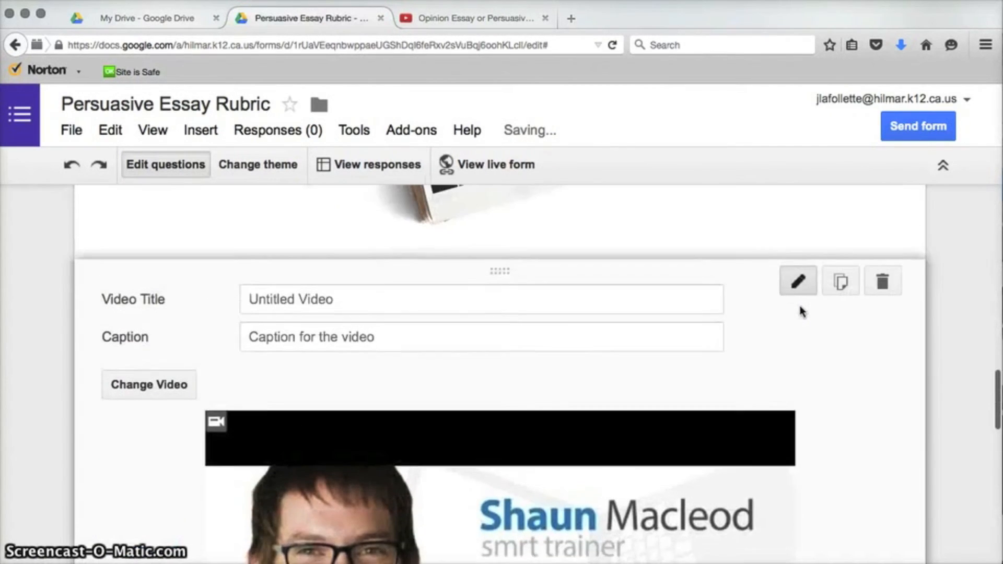
{"action": "left_click", "coordinate": [387, 304]}
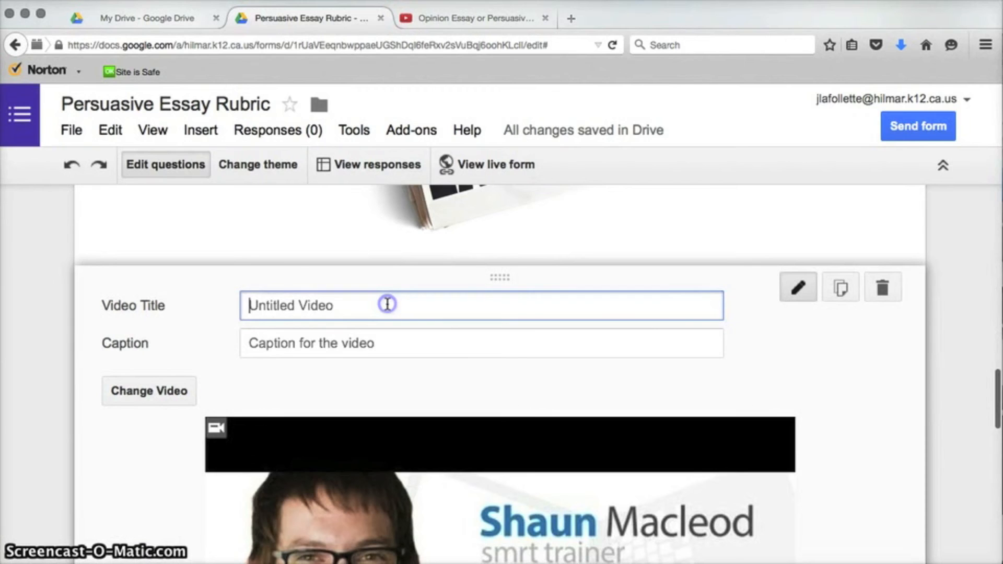
{"action": "type", "text": "Watch the video."}
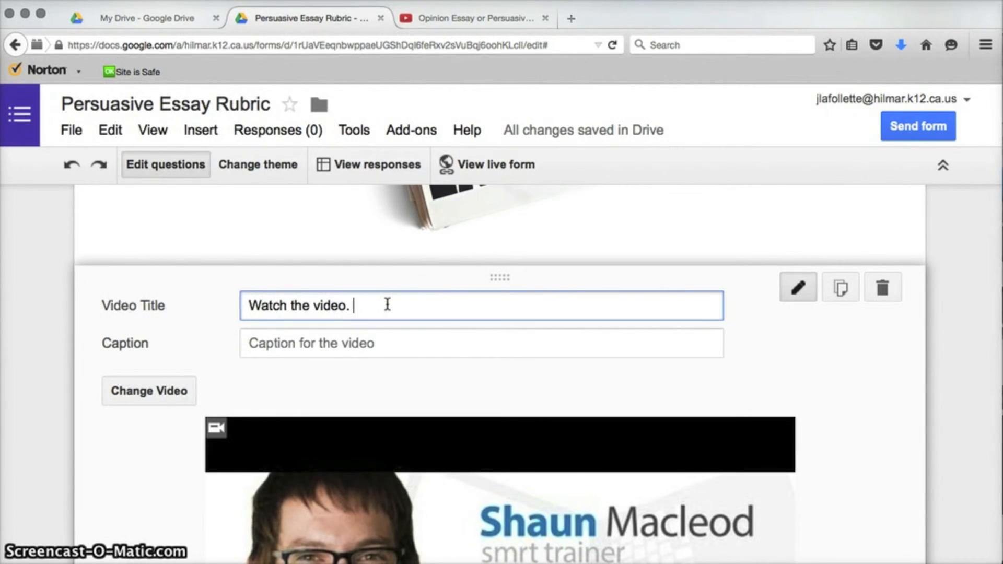
{"action": "type", "text": " Be prepared to write about it afterward."}
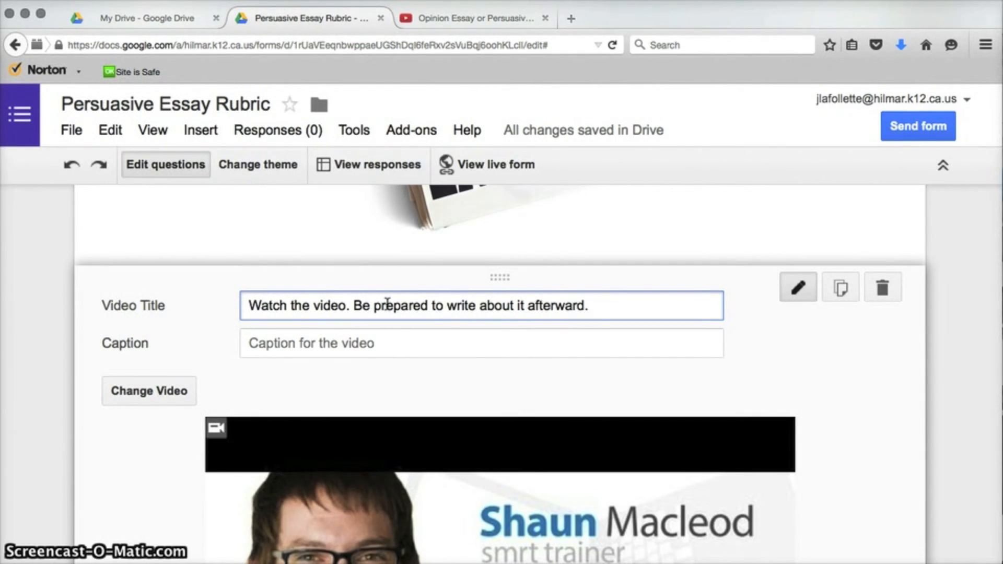
{"action": "scroll", "coordinate": [387, 304], "scroll_direction": "down", "scroll_amount": 10}
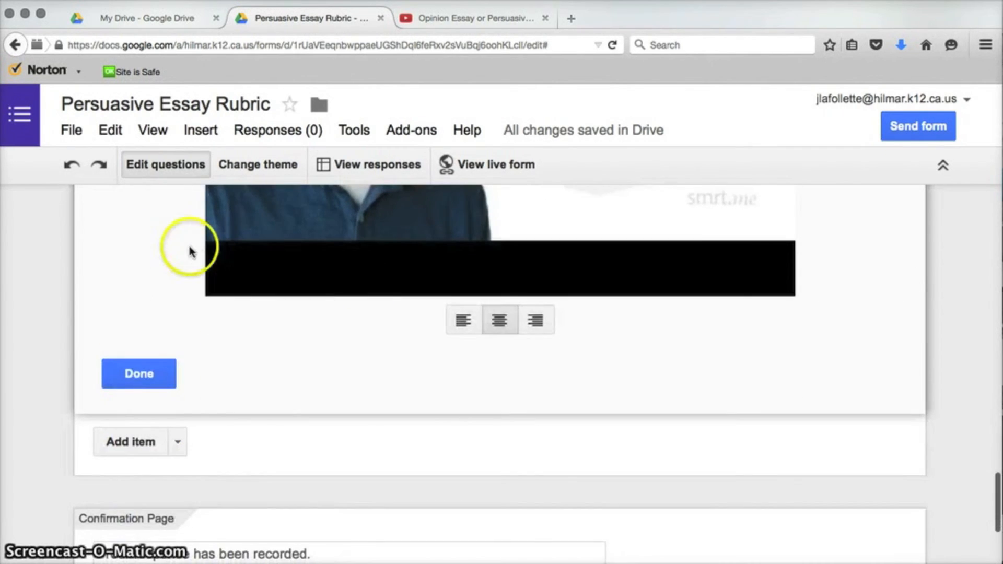
{"action": "left_click", "coordinate": [139, 374]}
{"action": "scroll", "coordinate": [193, 214], "scroll_direction": "up", "scroll_amount": 3}
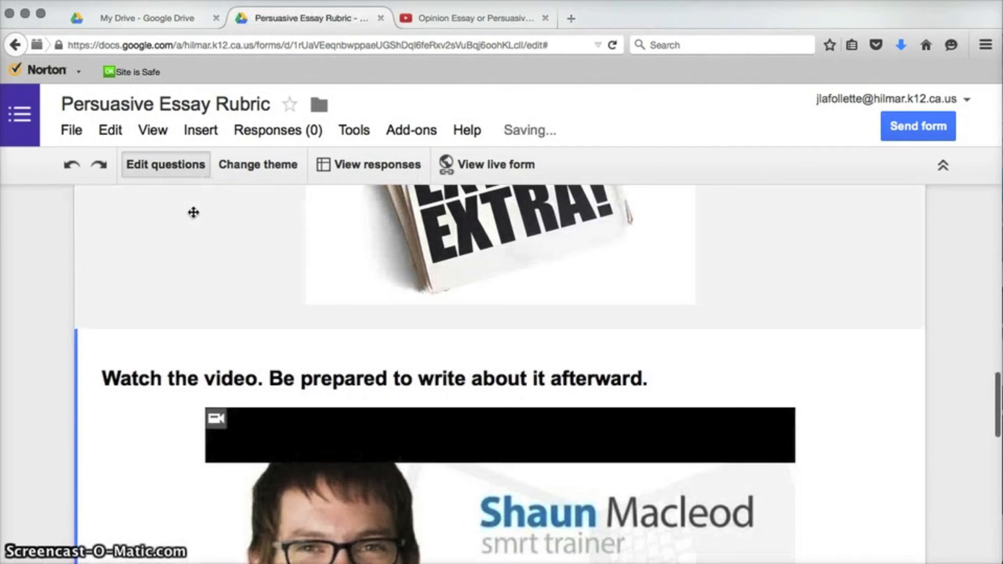
{"action": "scroll", "coordinate": [193, 214], "scroll_direction": "down", "scroll_amount": 6}
{"action": "scroll", "coordinate": [193, 212], "scroll_direction": "down", "scroll_amount": 6}
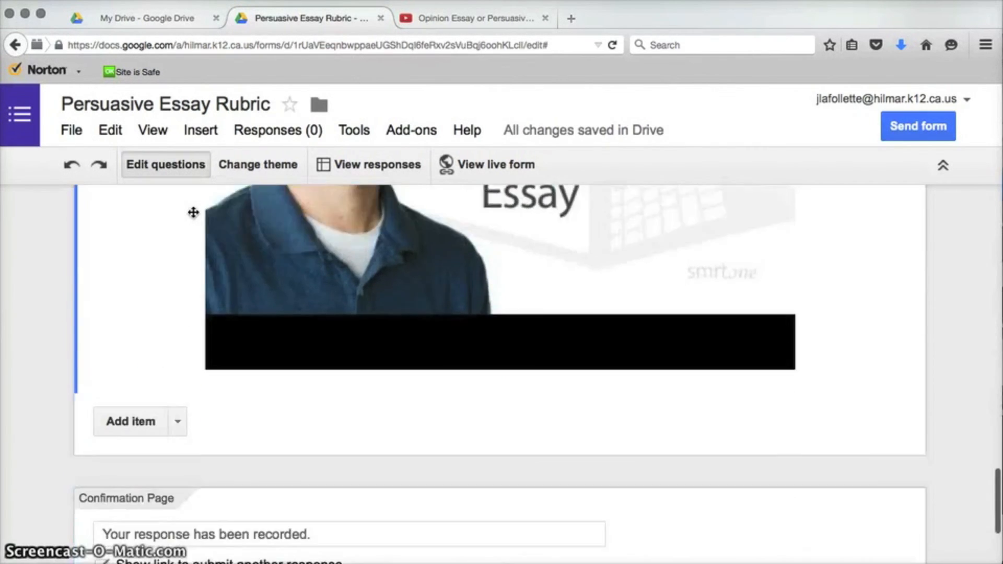
{"action": "left_click", "coordinate": [163, 280]}
{"action": "left_click", "coordinate": [178, 271]}
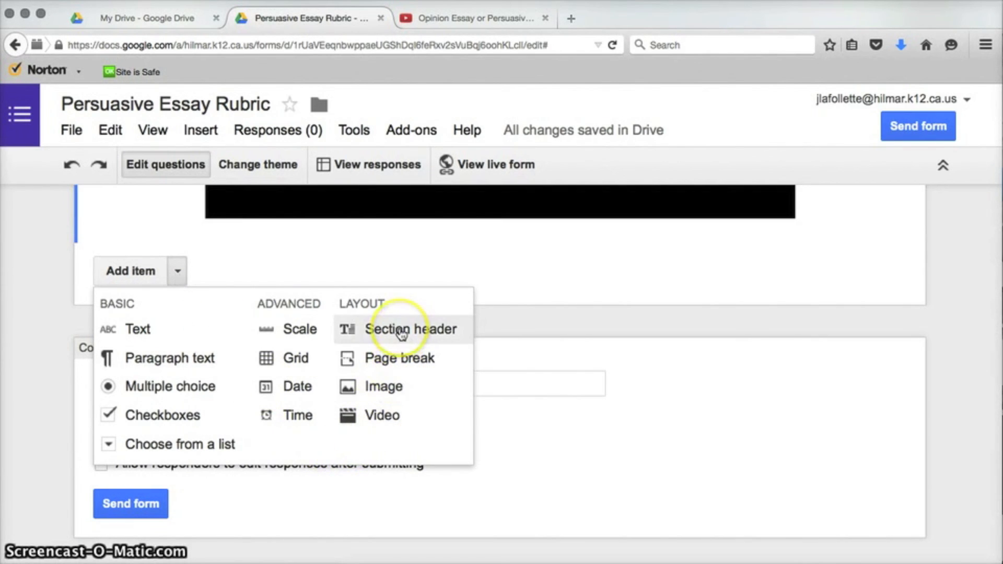
{"action": "left_click", "coordinate": [631, 281]}
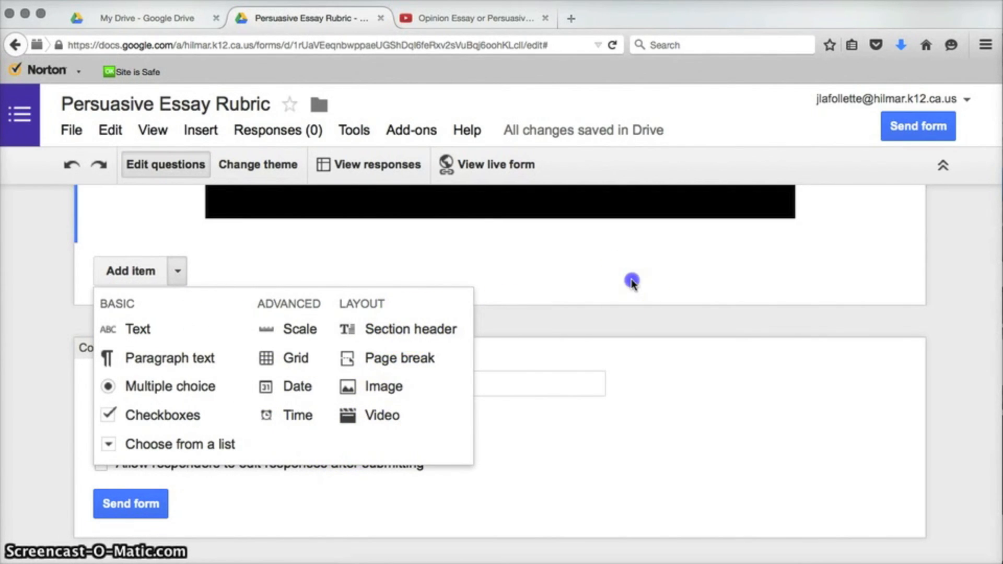